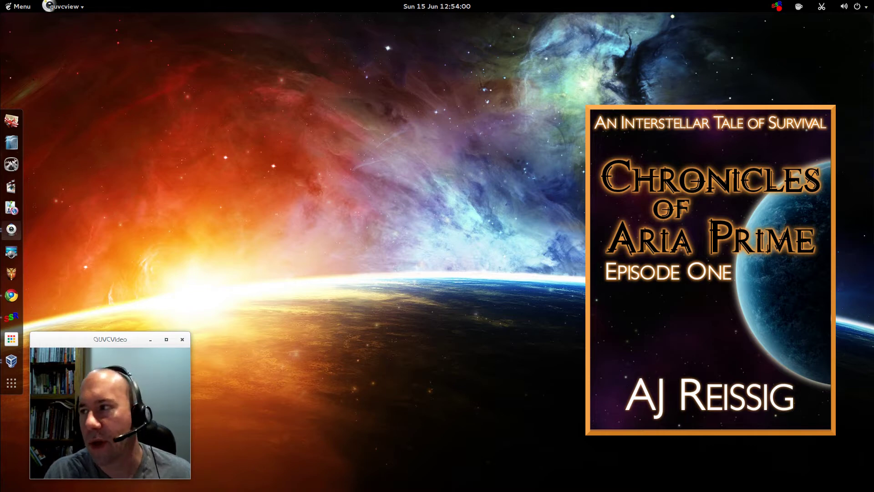
Bring Chrome forward, maximize it, and scroll through the Conky themes article.
{"action": "key", "text": "alt+Tab"}
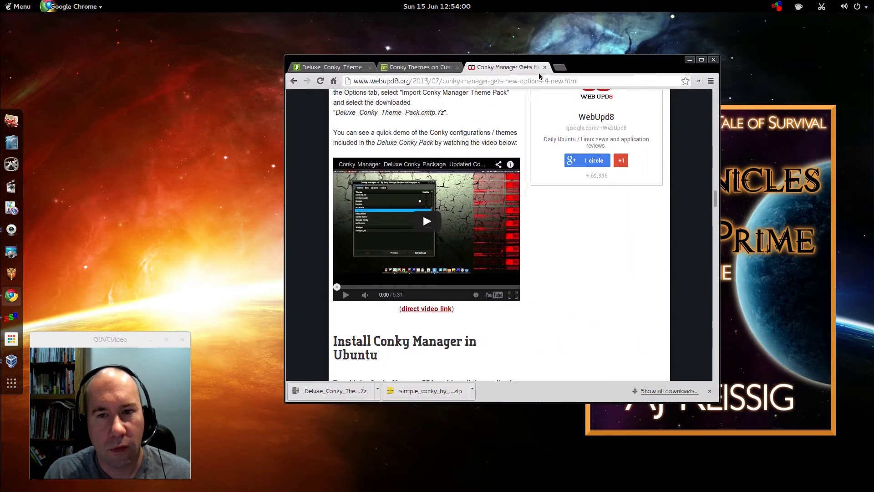
{"action": "left_click", "coordinate": [702, 59]}
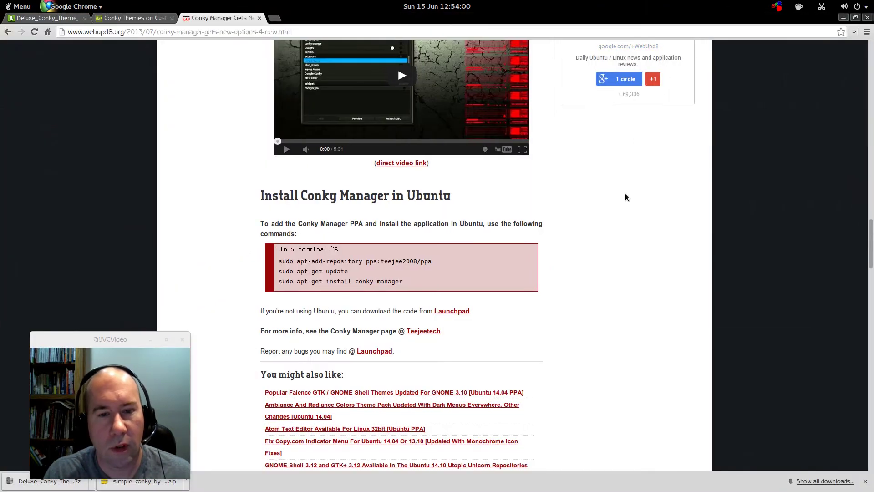
{"action": "scroll", "coordinate": [626, 197], "scroll_direction": "up", "scroll_amount": 10}
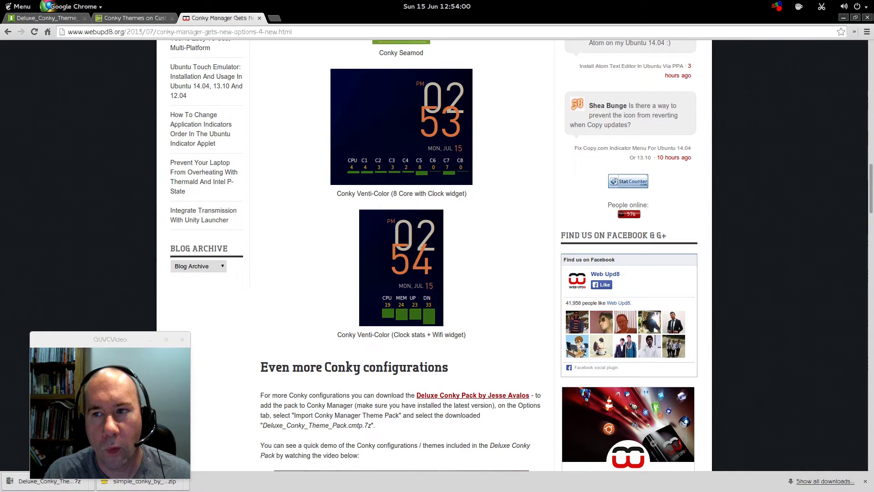
{"action": "scroll", "coordinate": [868, 50], "scroll_direction": "up", "scroll_amount": 15}
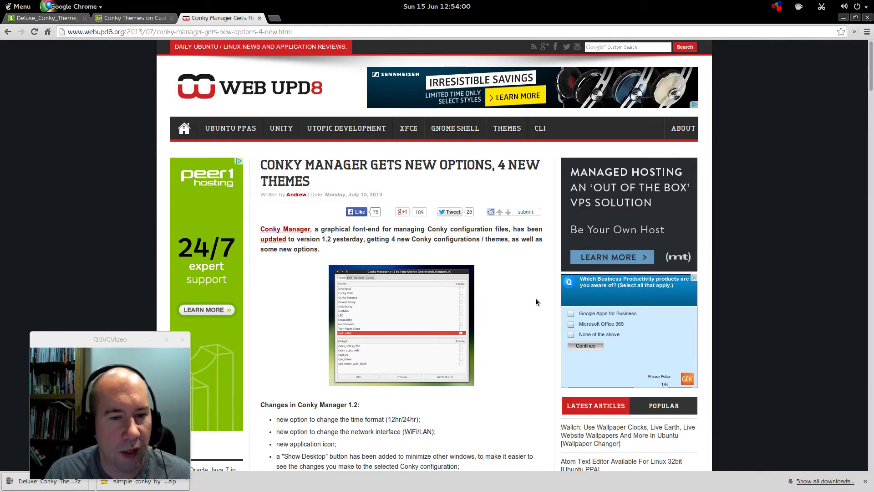
{"action": "scroll", "coordinate": [536, 298], "scroll_direction": "down", "scroll_amount": 4}
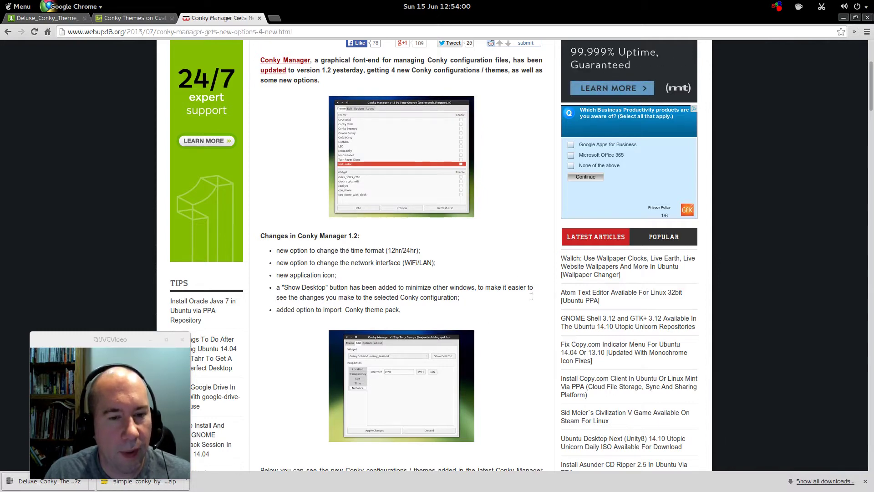
{"action": "scroll", "coordinate": [521, 325], "scroll_direction": "down", "scroll_amount": 6}
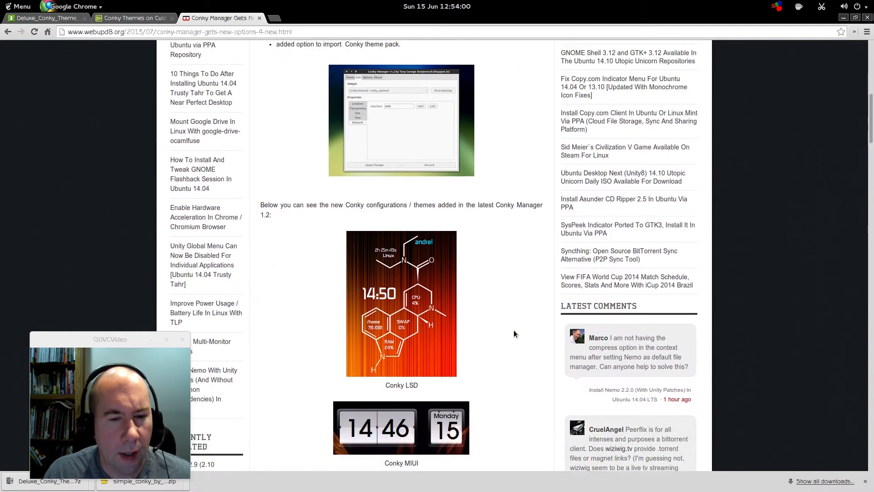
{"action": "scroll", "coordinate": [509, 265], "scroll_direction": "down", "scroll_amount": 2}
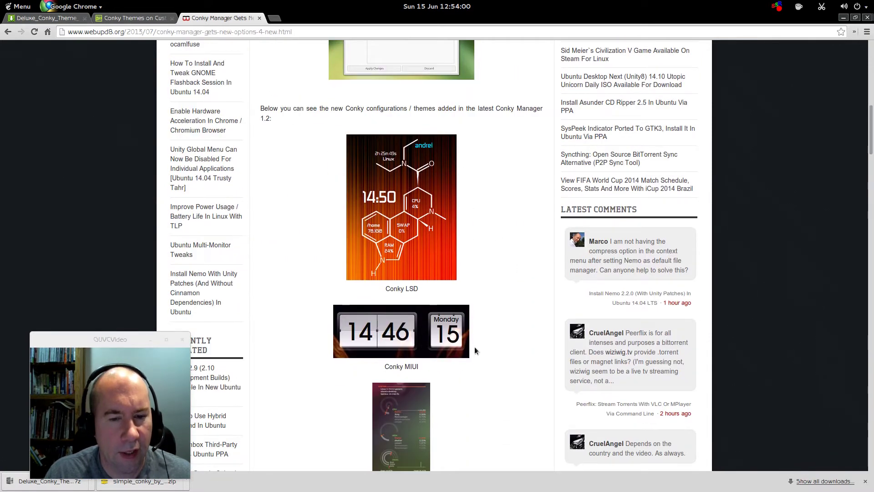
{"action": "scroll", "coordinate": [478, 342], "scroll_direction": "down", "scroll_amount": 2}
{"action": "scroll", "coordinate": [484, 393], "scroll_direction": "down", "scroll_amount": 6}
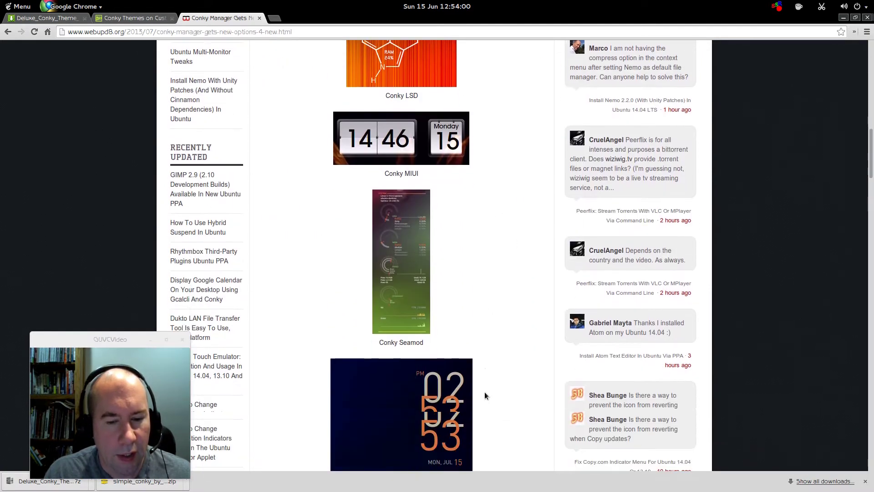
{"action": "scroll", "coordinate": [484, 390], "scroll_direction": "down", "scroll_amount": 5}
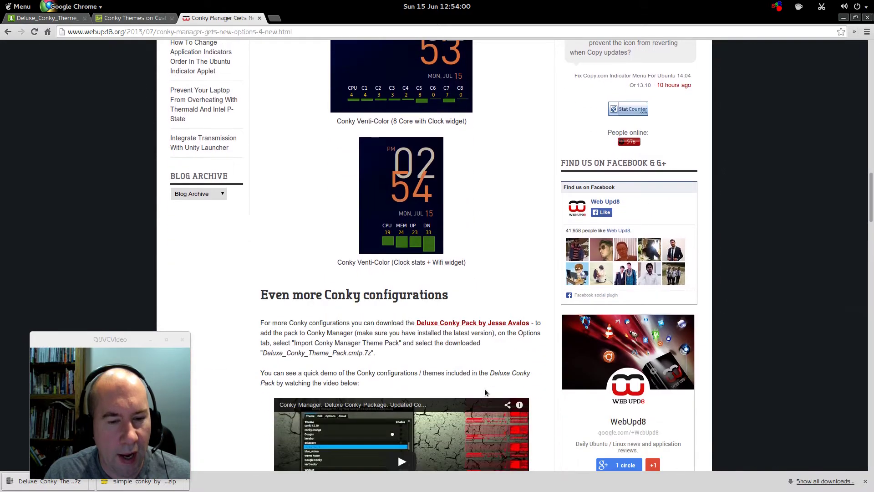
Scroll down to the article's Install Conky Manager in Ubuntu commands.
{"action": "scroll", "coordinate": [484, 387], "scroll_direction": "up", "scroll_amount": 2}
{"action": "scroll", "coordinate": [518, 225], "scroll_direction": "up", "scroll_amount": 11}
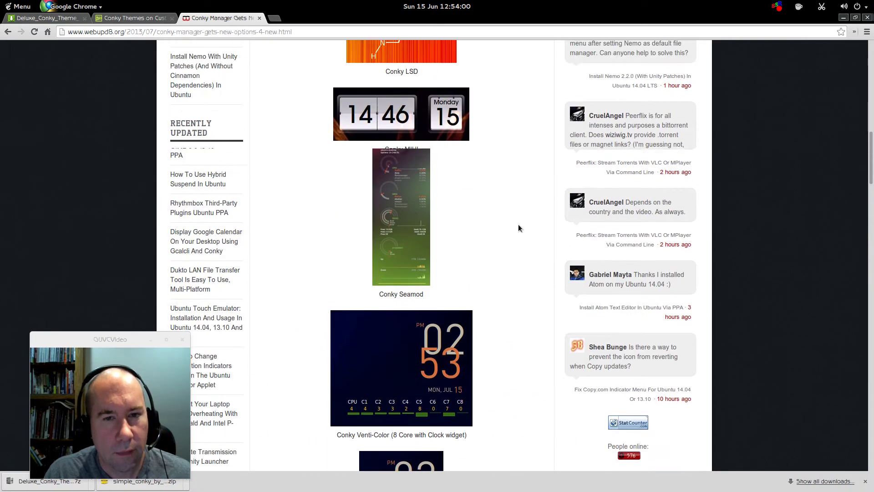
{"action": "scroll", "coordinate": [518, 227], "scroll_direction": "up", "scroll_amount": 10}
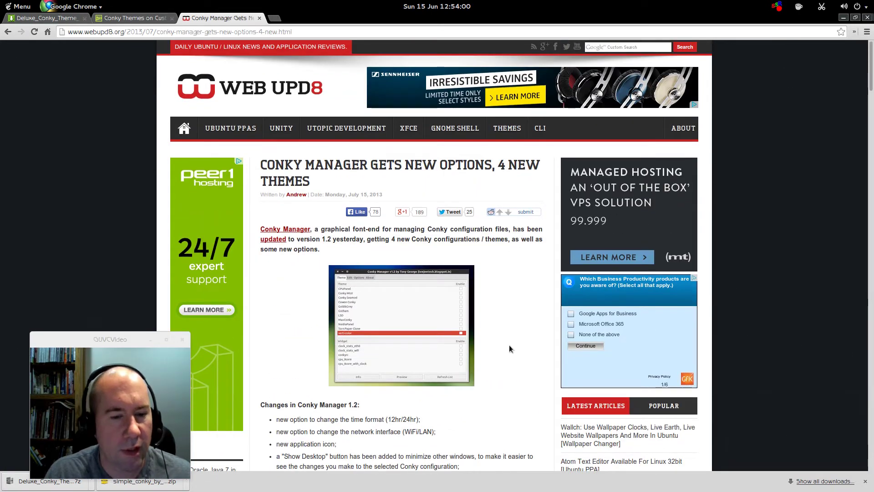
{"action": "scroll", "coordinate": [510, 354], "scroll_direction": "down", "scroll_amount": 2}
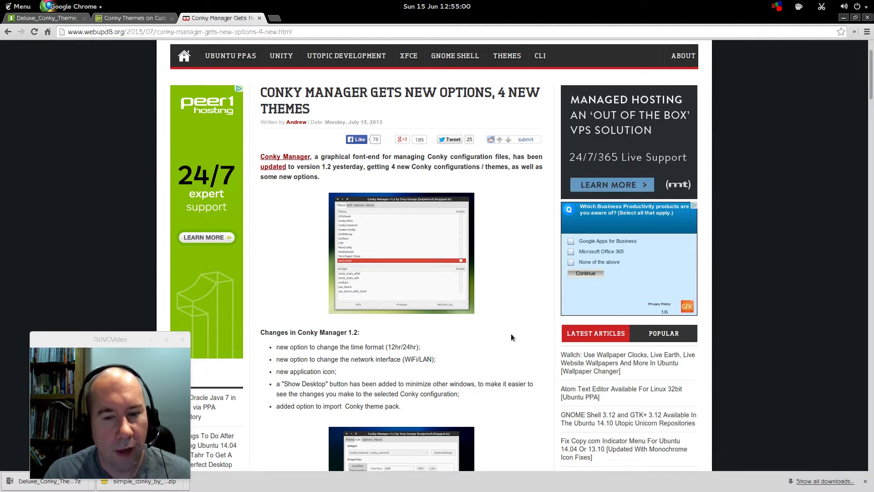
{"action": "scroll", "coordinate": [511, 337], "scroll_direction": "down", "scroll_amount": 6}
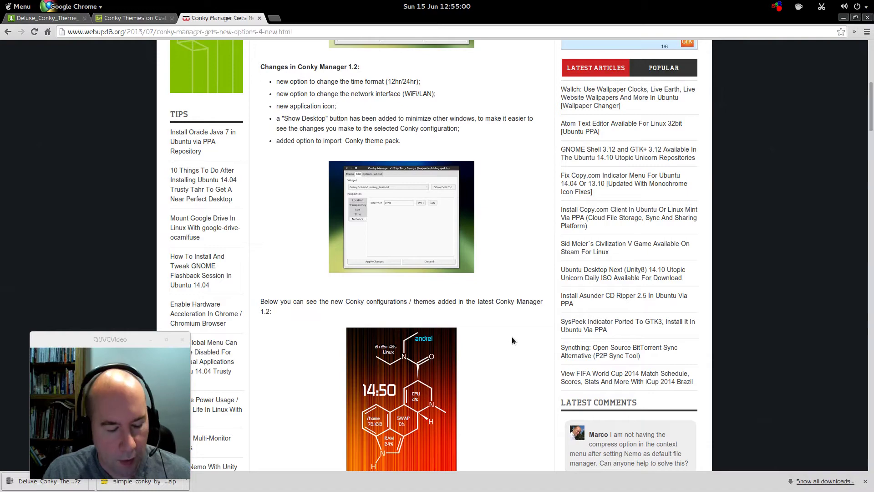
{"action": "scroll", "coordinate": [503, 341], "scroll_direction": "down", "scroll_amount": 1}
{"action": "scroll", "coordinate": [504, 344], "scroll_direction": "down", "scroll_amount": 14}
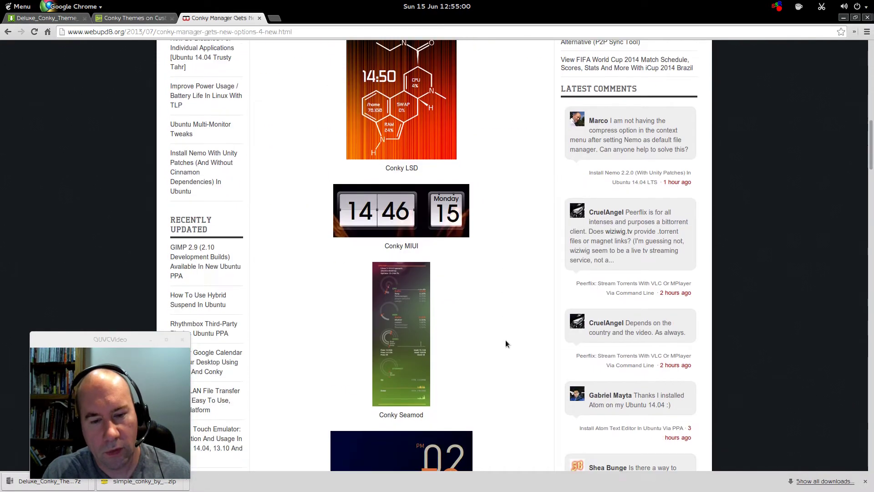
{"action": "scroll", "coordinate": [508, 345], "scroll_direction": "down", "scroll_amount": 11}
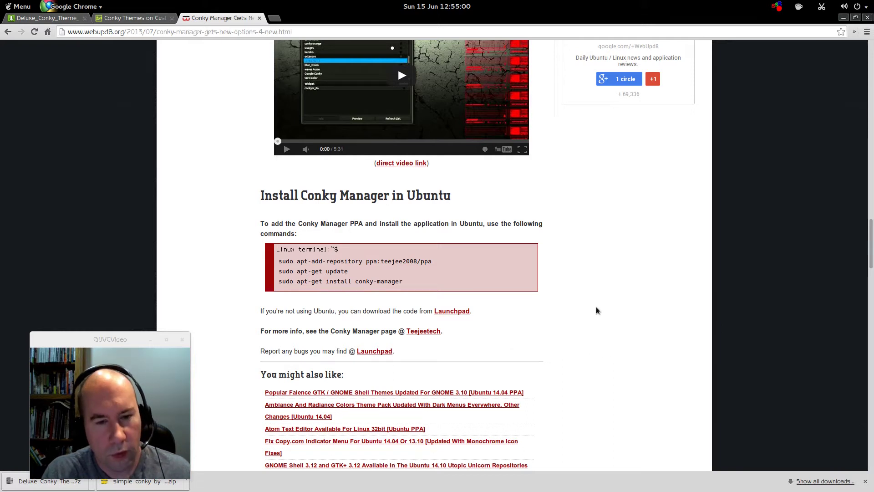
Copy the apt-add-repository command from the article and run it in the drop-down terminal with sudo.
{"action": "left_click_drag", "start_coordinate": [444, 263], "coordinate": [293, 260]}
{"action": "right_click", "coordinate": [297, 260]}
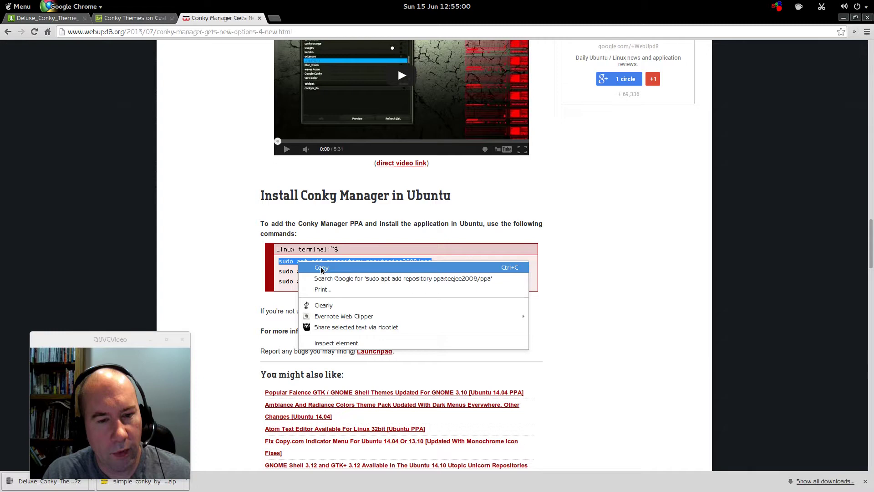
{"action": "left_click", "coordinate": [316, 265]}
{"action": "key", "text": "super"}
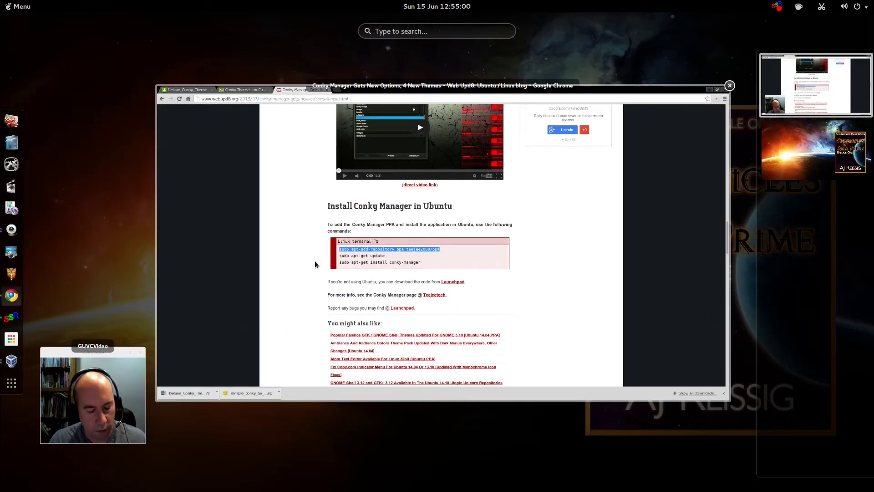
{"action": "left_click", "coordinate": [314, 264]}
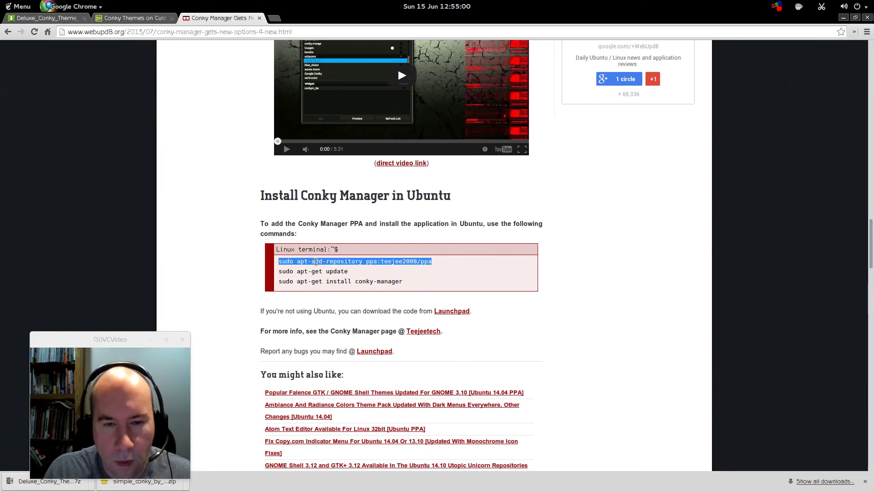
{"action": "key", "text": "F12"}
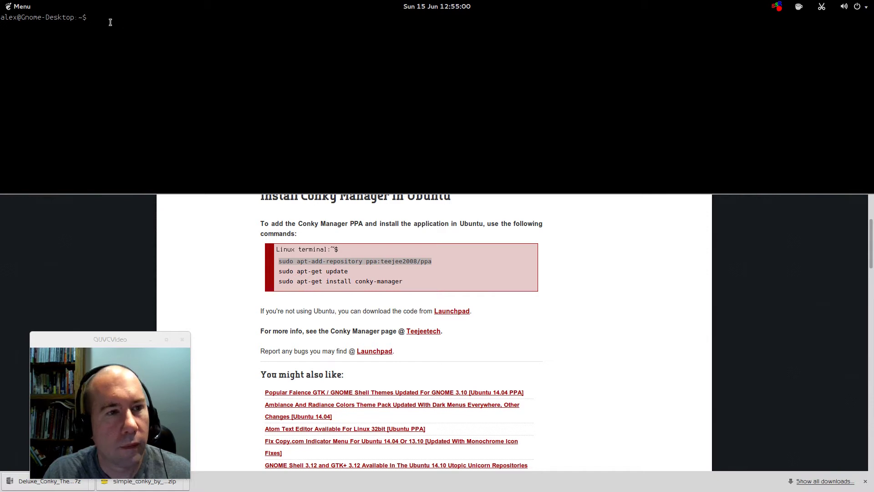
{"action": "right_click", "coordinate": [91, 17]}
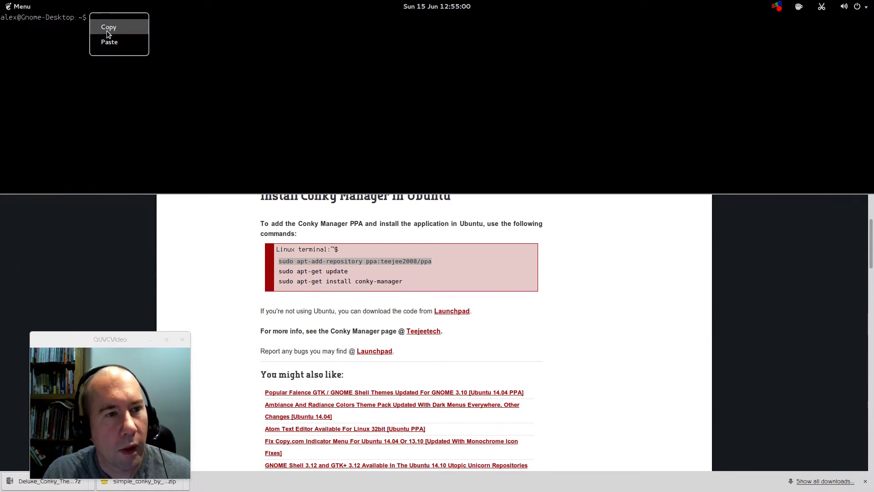
{"action": "left_click", "coordinate": [109, 42]}
{"action": "key", "text": "Return"}
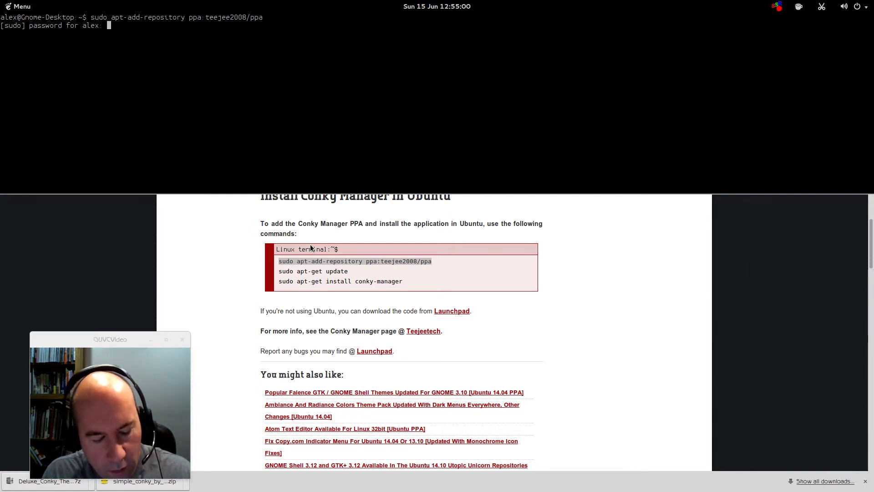
{"action": "key", "text": "Return"}
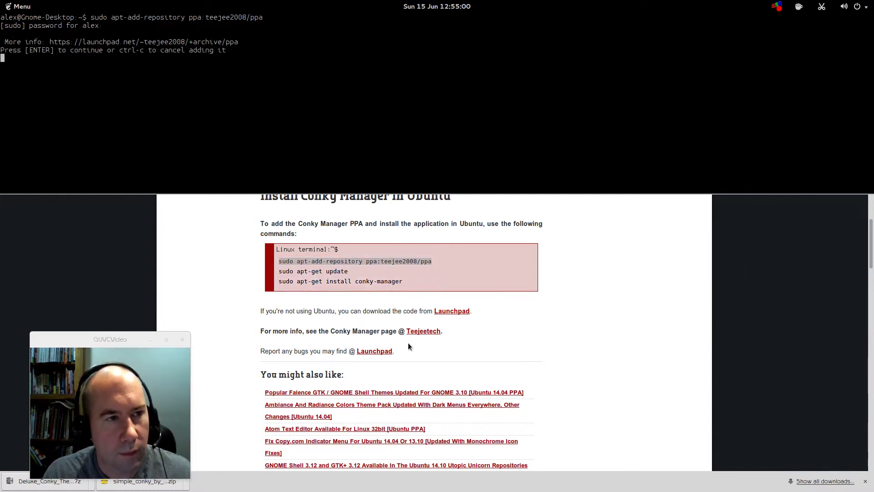
Confirm adding the PPA, then paste and run 'sudo apt-get update' in the terminal.
{"action": "left_click_drag", "start_coordinate": [359, 270], "coordinate": [278, 271]}
{"action": "right_click", "coordinate": [287, 274]}
{"action": "left_click", "coordinate": [304, 281]}
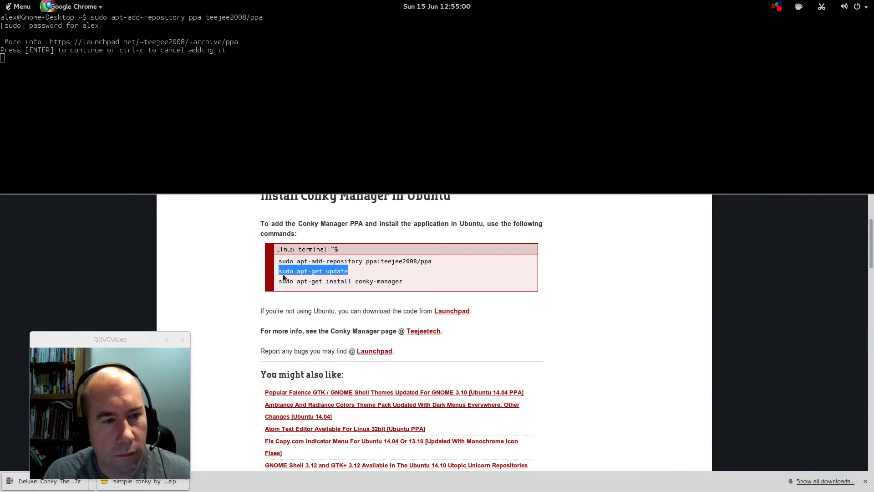
{"action": "left_click", "coordinate": [42, 64]}
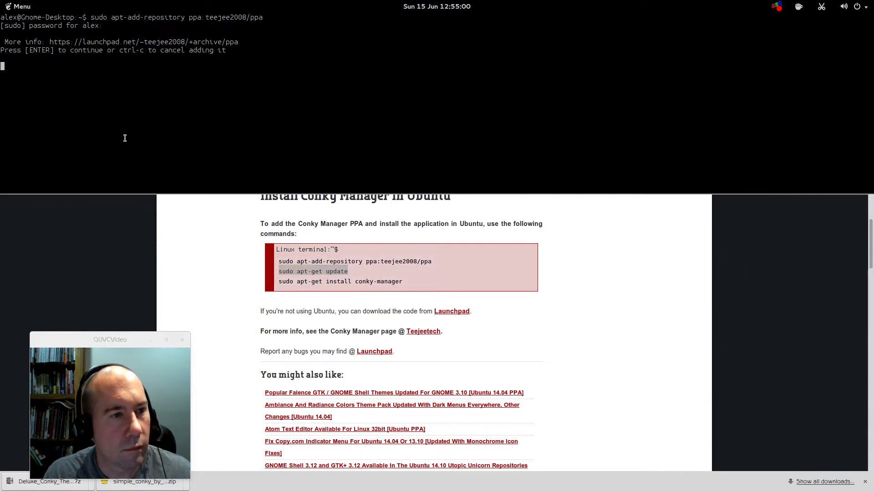
{"action": "key", "text": "Return"}
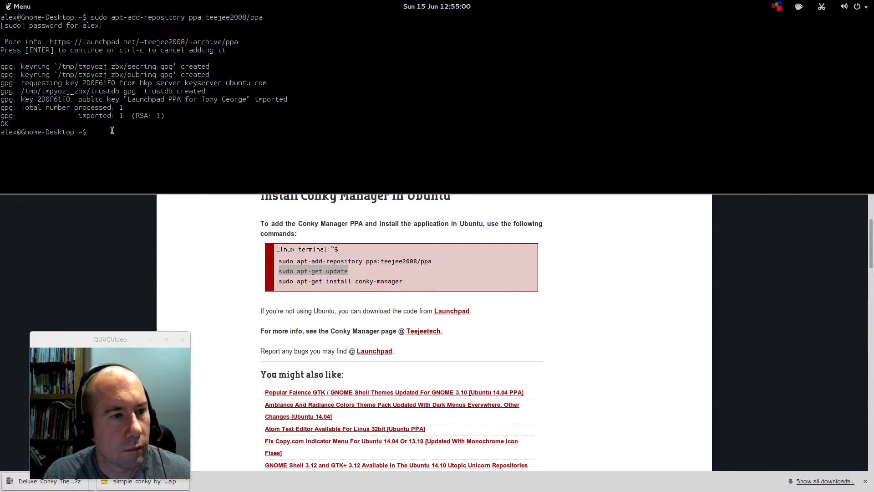
{"action": "right_click", "coordinate": [93, 131]}
{"action": "left_click", "coordinate": [110, 154]}
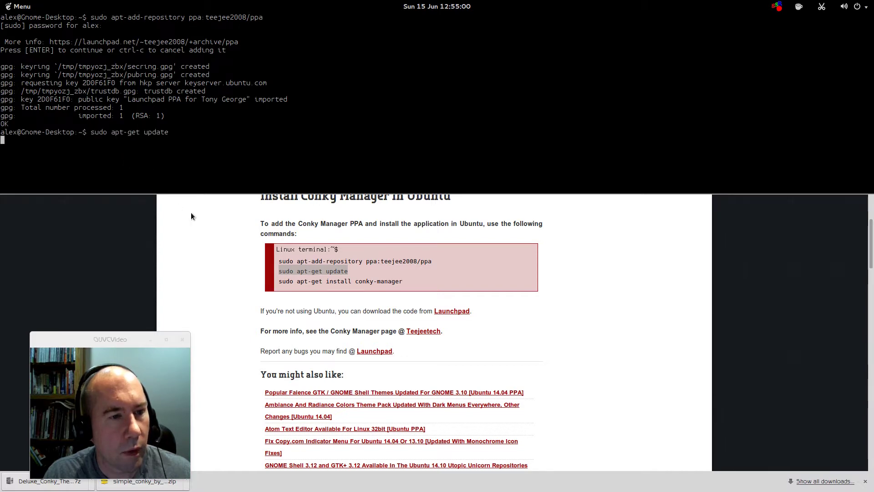
{"action": "key", "text": "Return"}
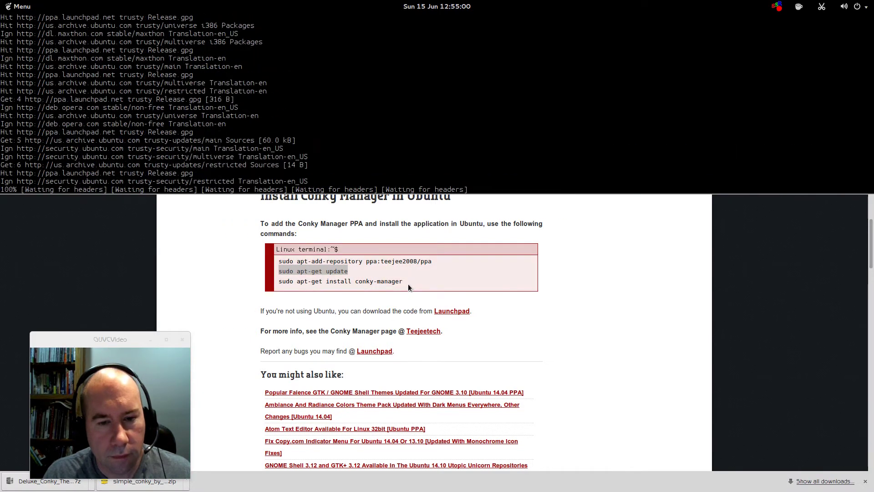
Copy 'sudo apt-get install conky-manager' from the article.
{"action": "left_click_drag", "start_coordinate": [404, 281], "coordinate": [281, 281]}
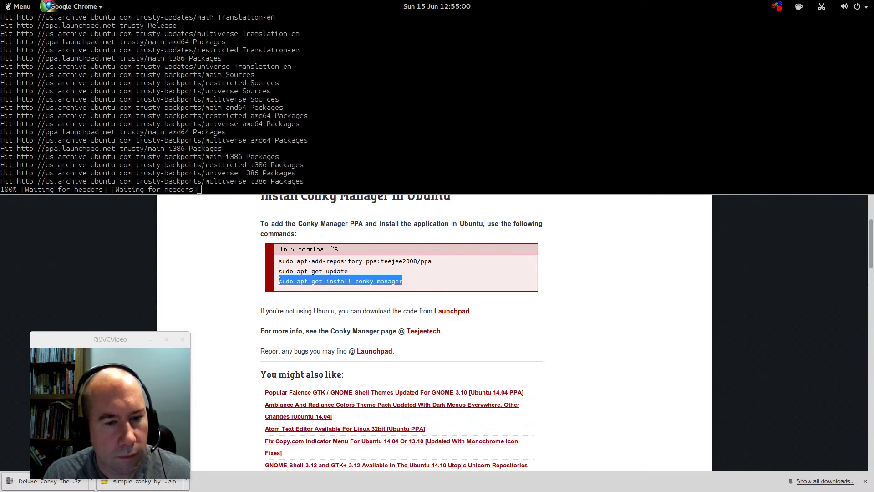
{"action": "right_click", "coordinate": [283, 280]}
{"action": "left_click", "coordinate": [304, 290]}
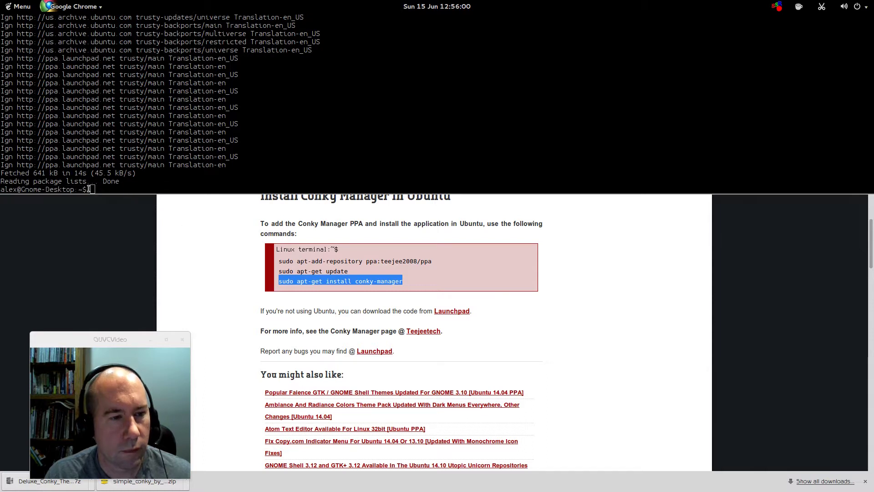
Paste the conky-manager install command into the terminal and answer y to install.
{"action": "right_click", "coordinate": [93, 189]}
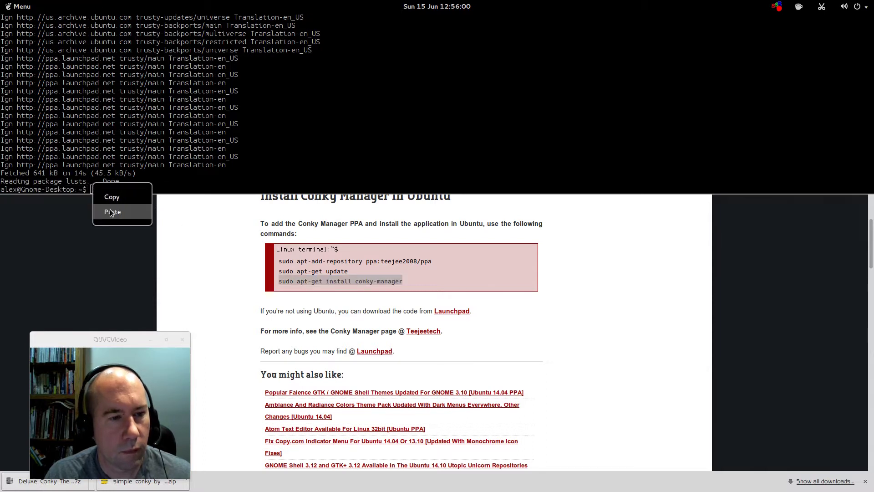
{"action": "left_click", "coordinate": [111, 213]}
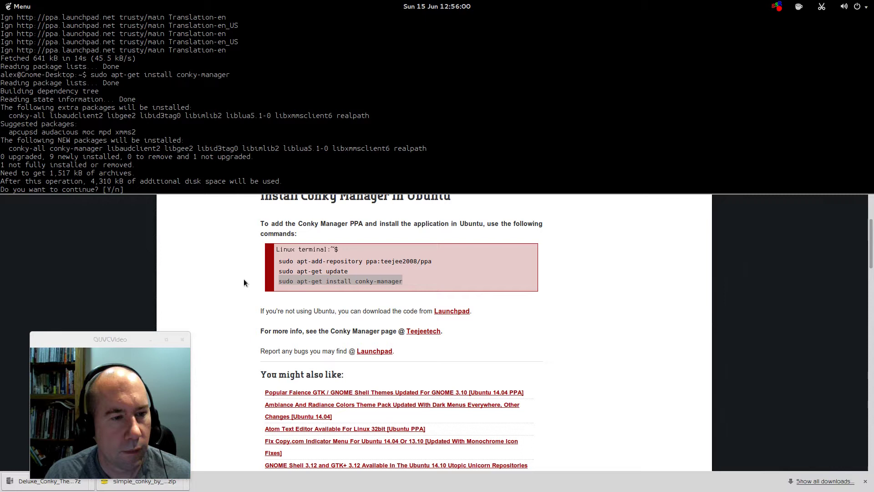
{"action": "type", "text": "y"}
{"action": "key", "text": "Return"}
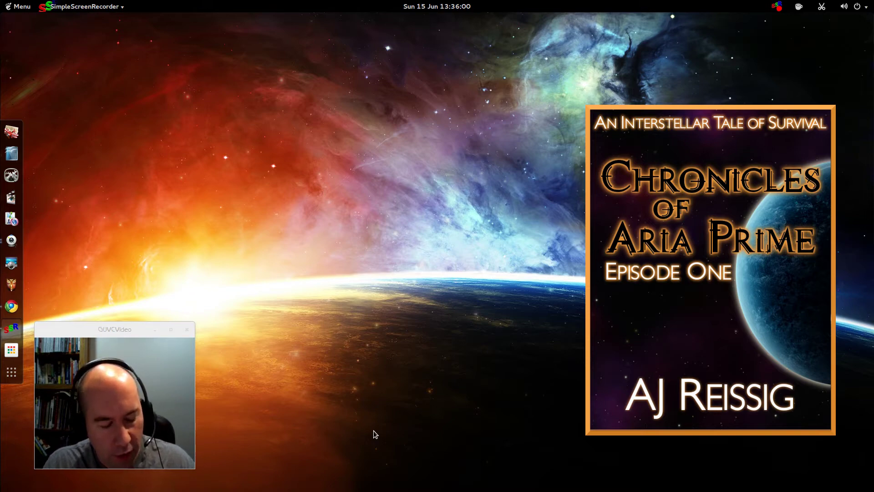
Launch Conky Manager by searching 'conky', browse the Themes list, then return to Widgets.
{"action": "key", "text": "super"}
{"action": "type", "text": "co"}
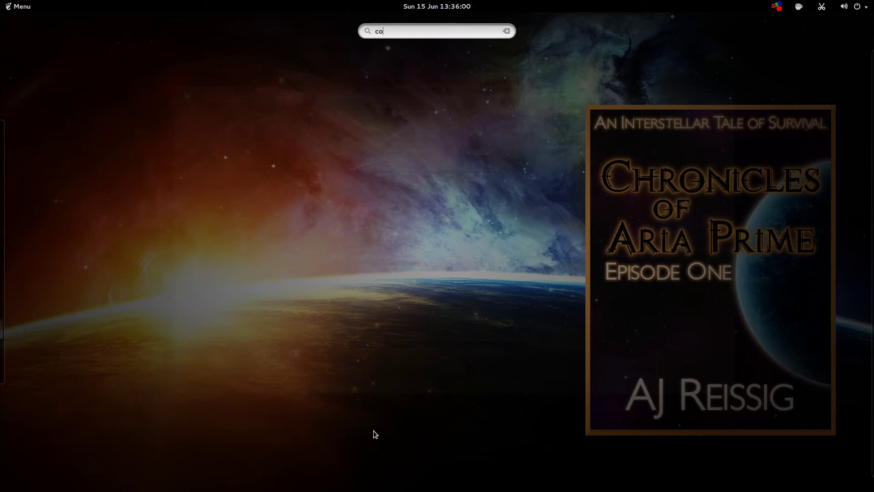
{"action": "type", "text": "nky"}
{"action": "key", "text": "Return"}
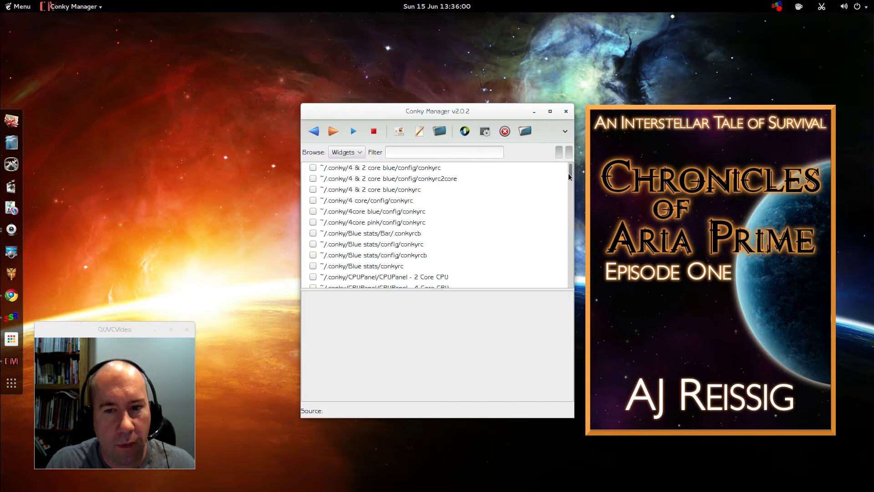
{"action": "left_click", "coordinate": [362, 152]}
{"action": "left_click", "coordinate": [357, 169]}
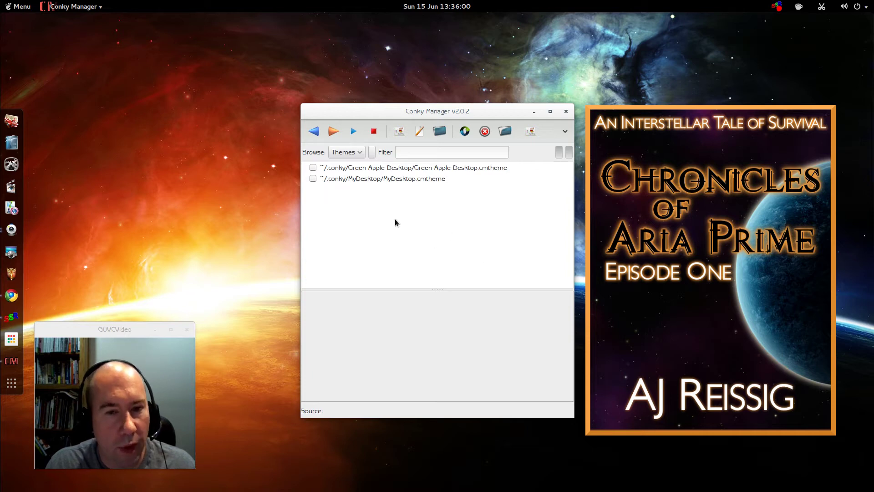
{"action": "left_click", "coordinate": [361, 153]}
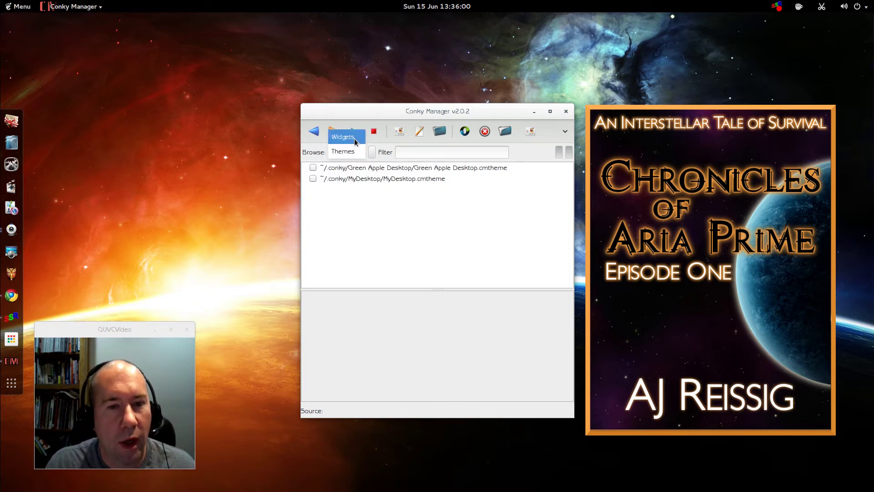
{"action": "left_click", "coordinate": [343, 136]}
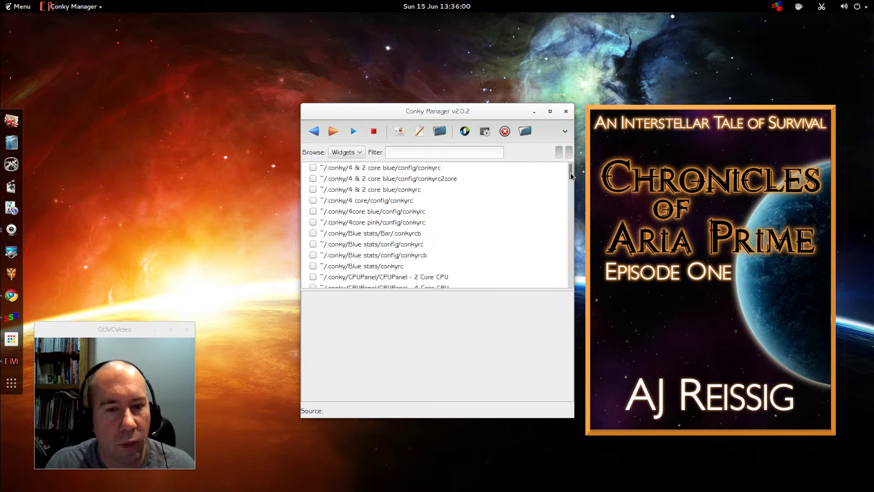
Preview the CPUPanel - 8 Core CPU widget, then scroll down to the cowon blue widget.
{"action": "left_click_drag", "start_coordinate": [572, 176], "coordinate": [578, 192]}
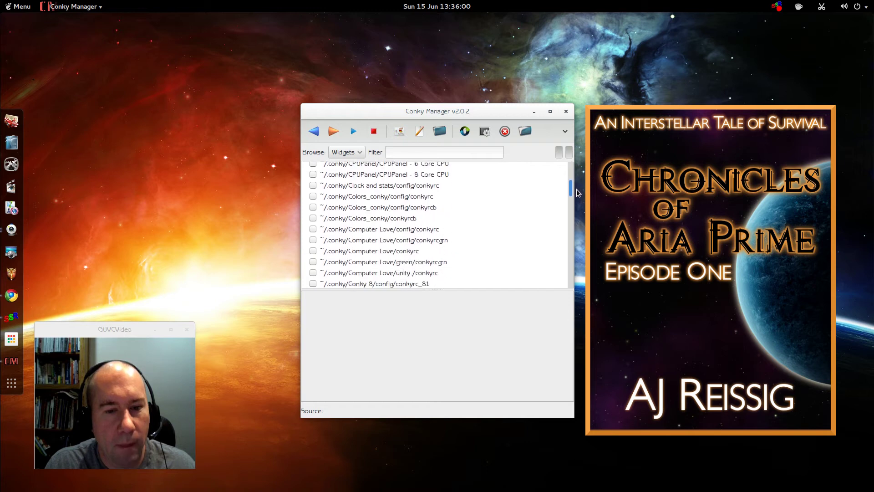
{"action": "left_click", "coordinate": [433, 177]}
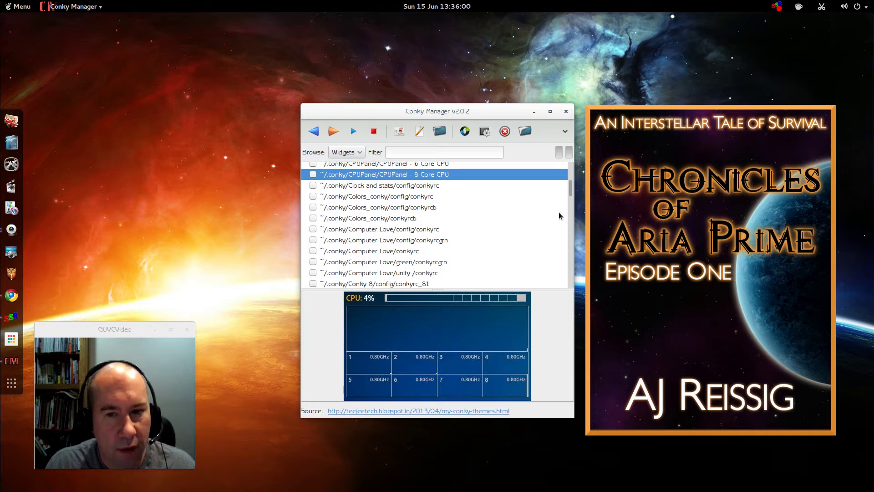
{"action": "scroll", "coordinate": [570, 199], "scroll_direction": "down", "scroll_amount": 1}
{"action": "scroll", "coordinate": [571, 196], "scroll_direction": "down", "scroll_amount": 5}
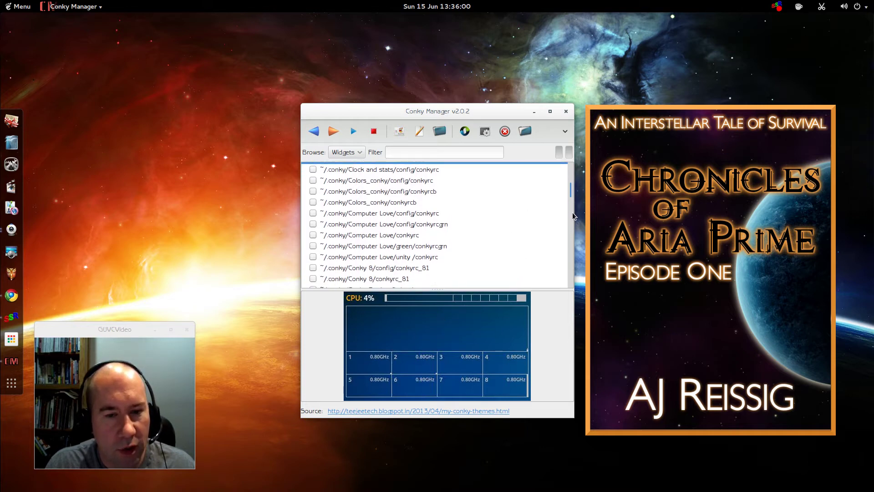
{"action": "scroll", "coordinate": [545, 261], "scroll_direction": "down", "scroll_amount": 4}
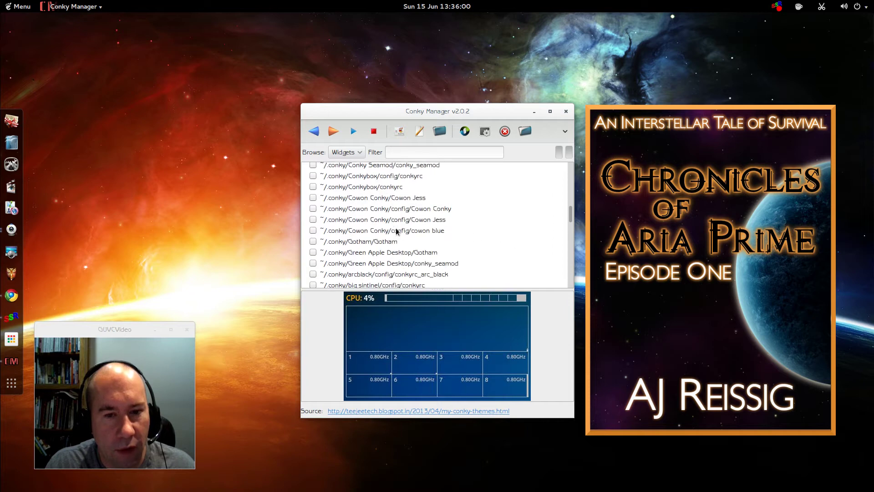
{"action": "left_click", "coordinate": [395, 231]}
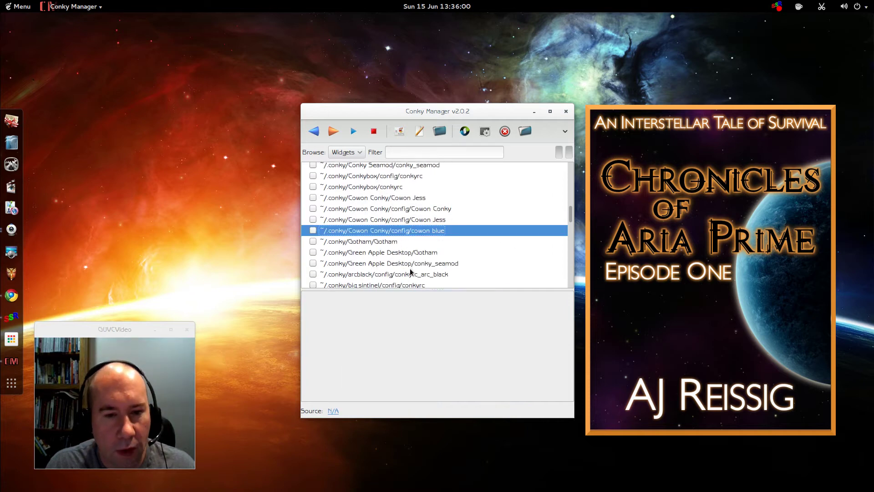
Select Gotham/Gotham, tick its checkbox to enable it, and restart the widget.
{"action": "key", "text": "Down"}
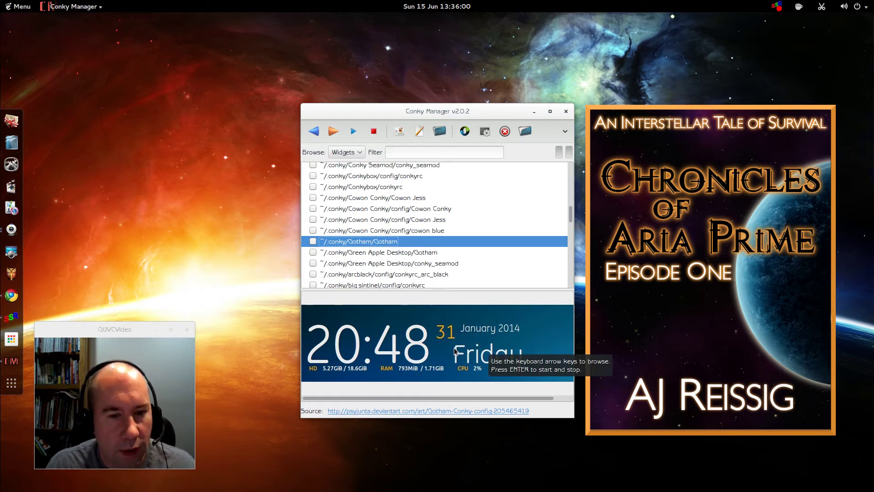
{"action": "left_click", "coordinate": [313, 241]}
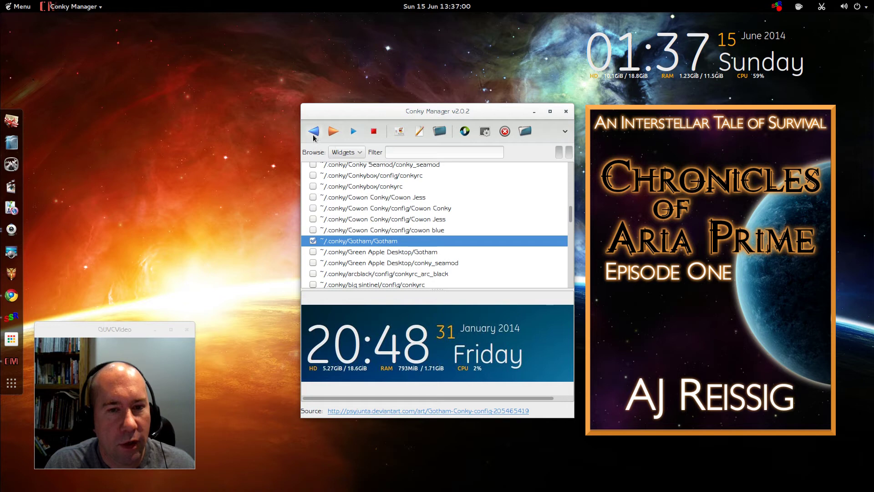
{"action": "left_click", "coordinate": [350, 135]}
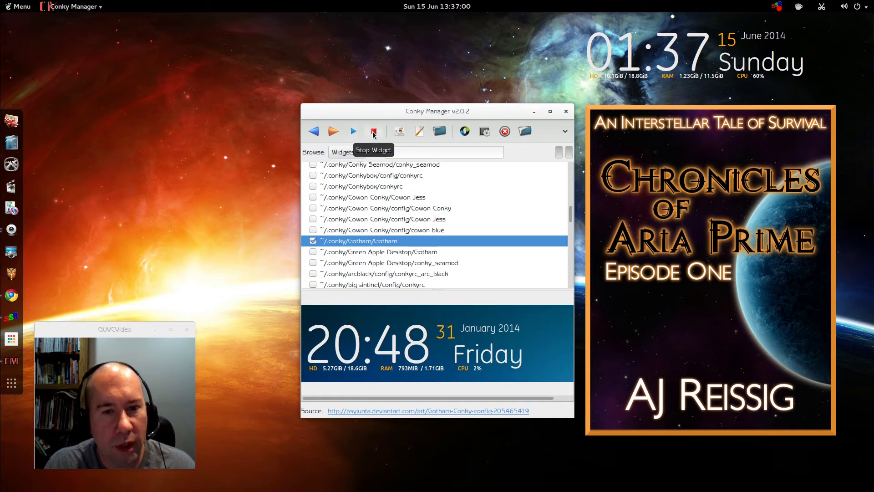
In Edit Widget for Gotham, apply Top Left alignment, then change it to Top Middle.
{"action": "left_click", "coordinate": [398, 138]}
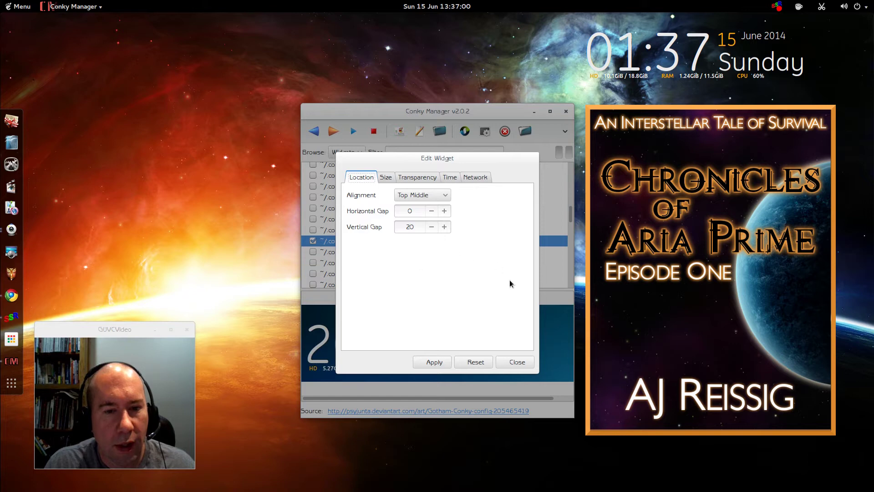
{"action": "left_click", "coordinate": [447, 193]}
{"action": "left_click", "coordinate": [441, 166]}
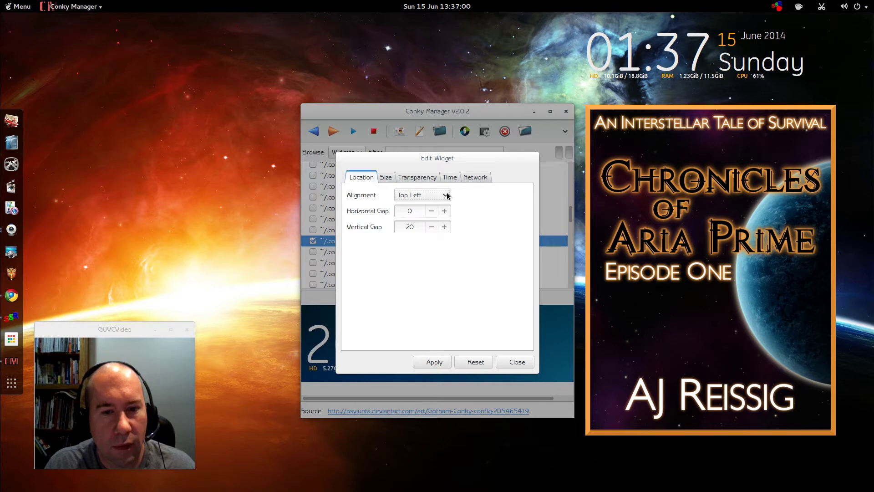
{"action": "left_click", "coordinate": [449, 366]}
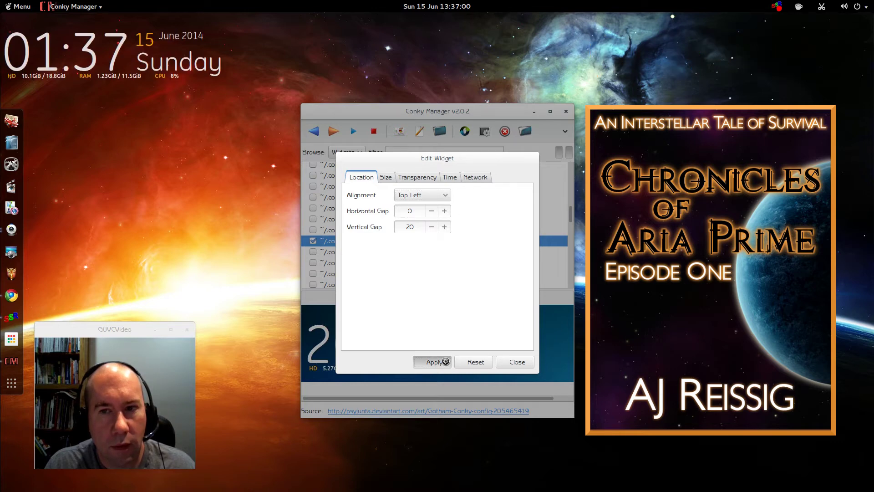
{"action": "left_click", "coordinate": [445, 200]}
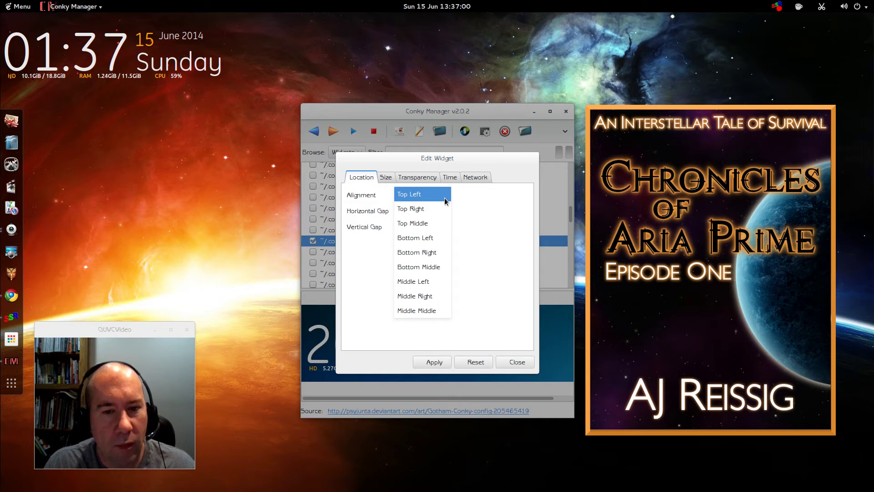
{"action": "left_click", "coordinate": [441, 223]}
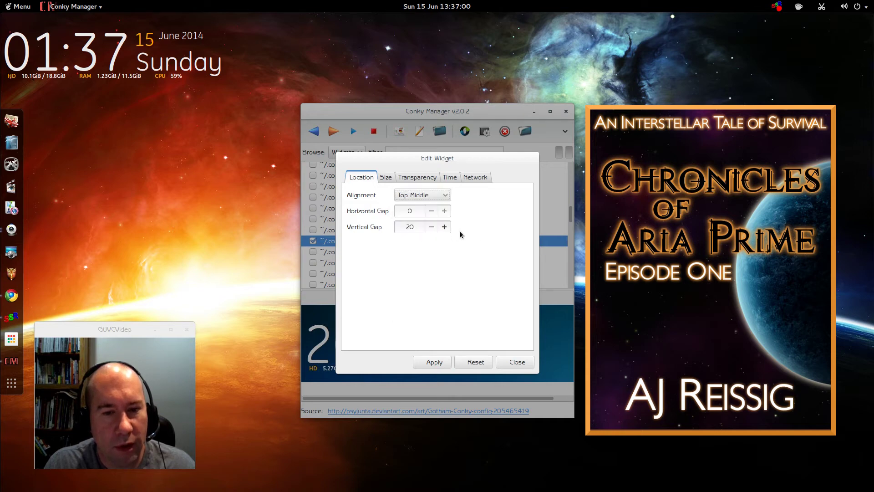
{"action": "left_click", "coordinate": [450, 360]}
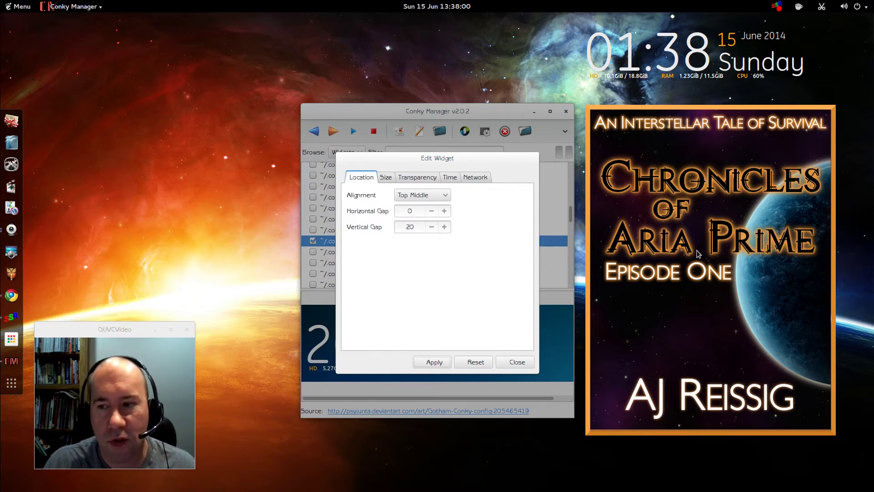
Try Top Right and Top Left alignments for the Gotham clock, finally applying Top Middle.
{"action": "left_click", "coordinate": [447, 199]}
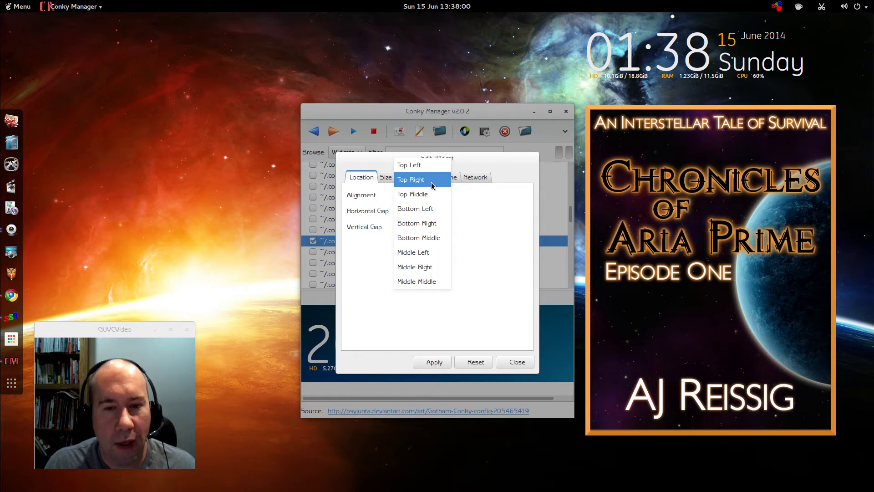
{"action": "left_click", "coordinate": [432, 182]}
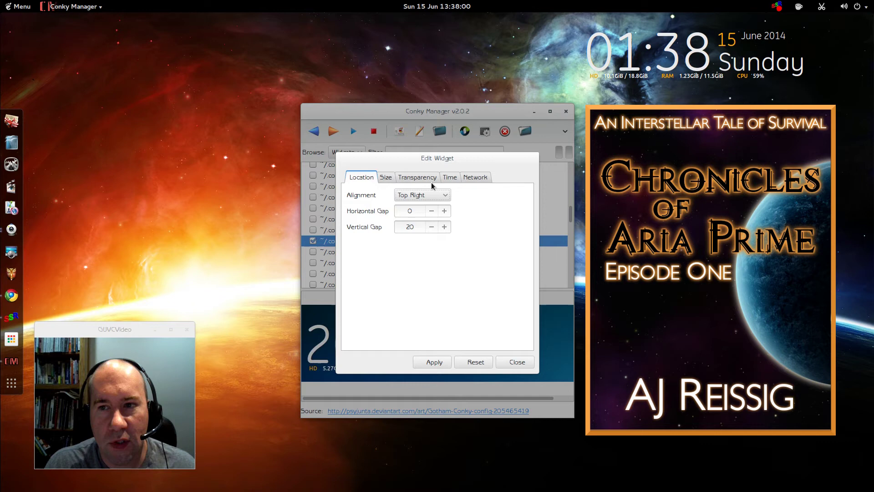
{"action": "left_click", "coordinate": [433, 360]}
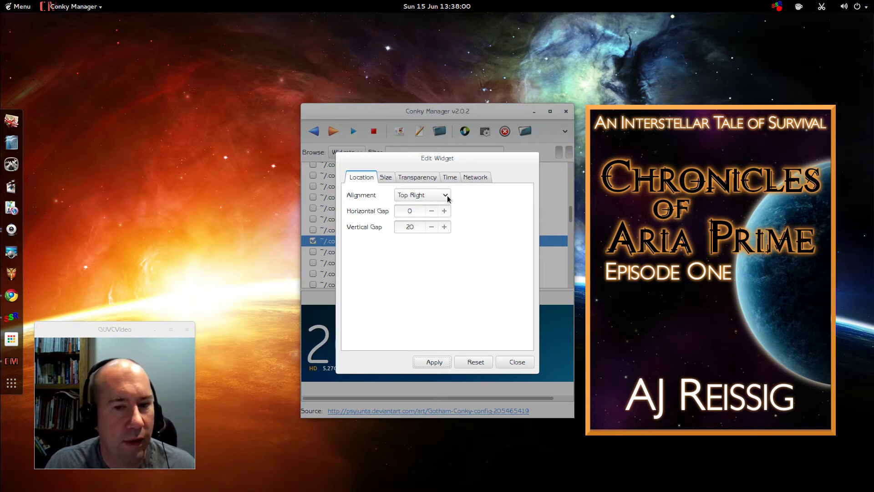
{"action": "left_click", "coordinate": [448, 198]}
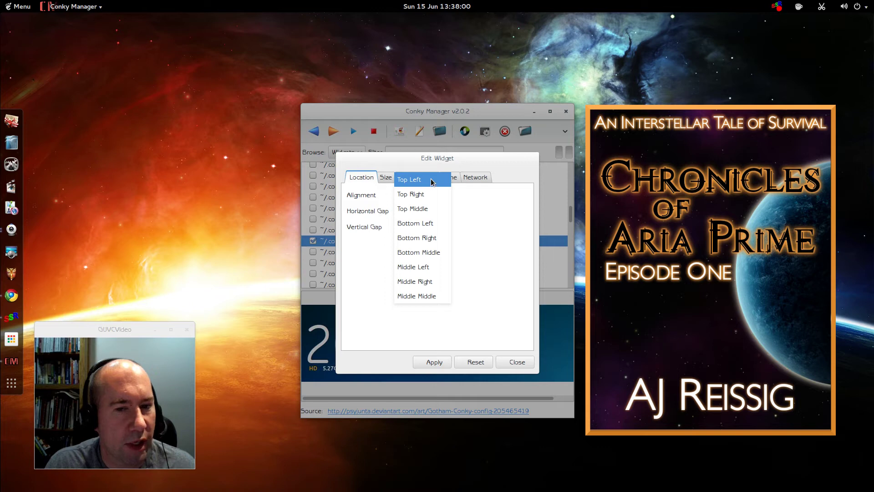
{"action": "left_click", "coordinate": [431, 182]}
{"action": "left_click", "coordinate": [435, 364]}
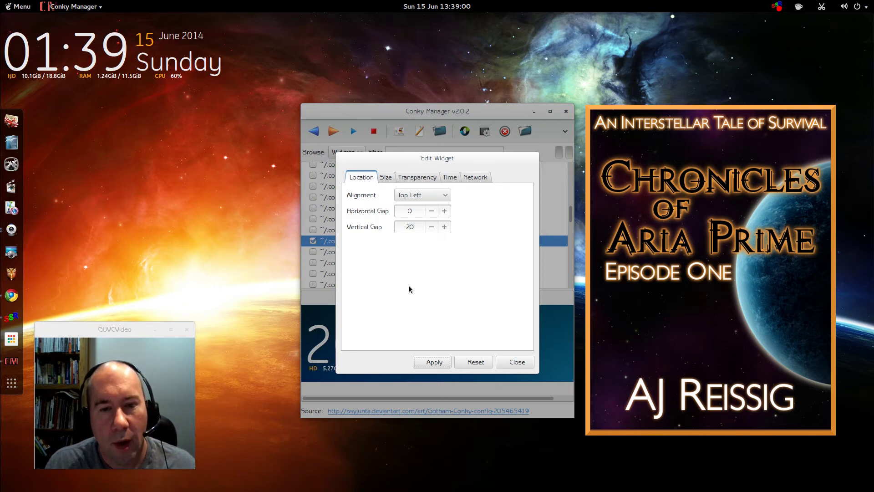
{"action": "left_click", "coordinate": [447, 196]}
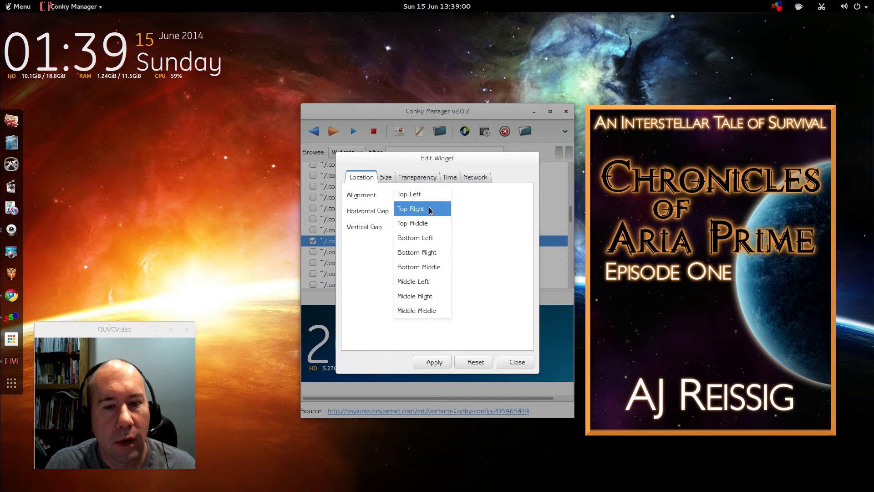
{"action": "left_click", "coordinate": [432, 223]}
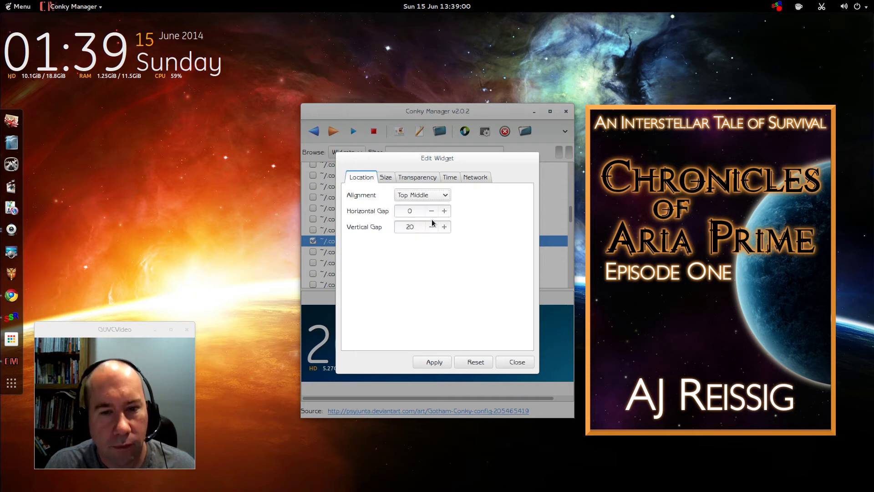
{"action": "left_click", "coordinate": [431, 361]}
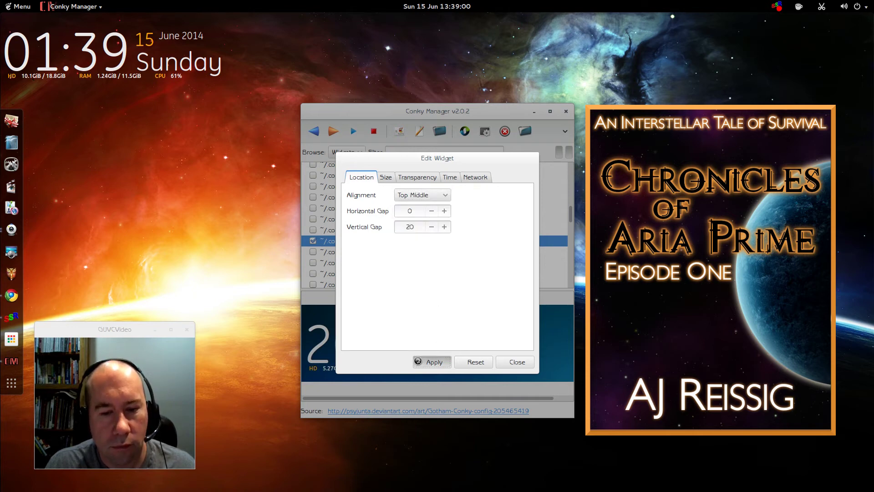
Set the Gotham clock's Time Format to 24 Hour, apply it, and close Edit Widget.
{"action": "left_click", "coordinate": [386, 178]}
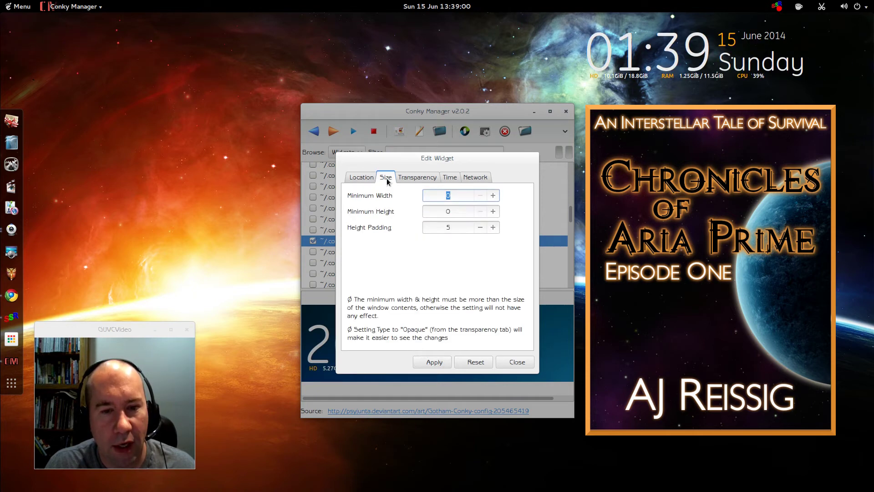
{"action": "left_click", "coordinate": [418, 179]}
{"action": "left_click", "coordinate": [451, 179]}
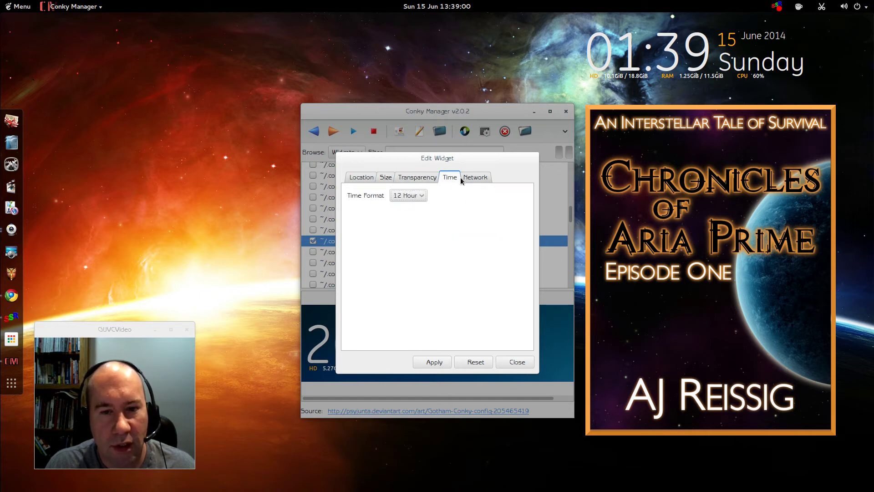
{"action": "left_click", "coordinate": [422, 195]}
{"action": "left_click", "coordinate": [410, 211]}
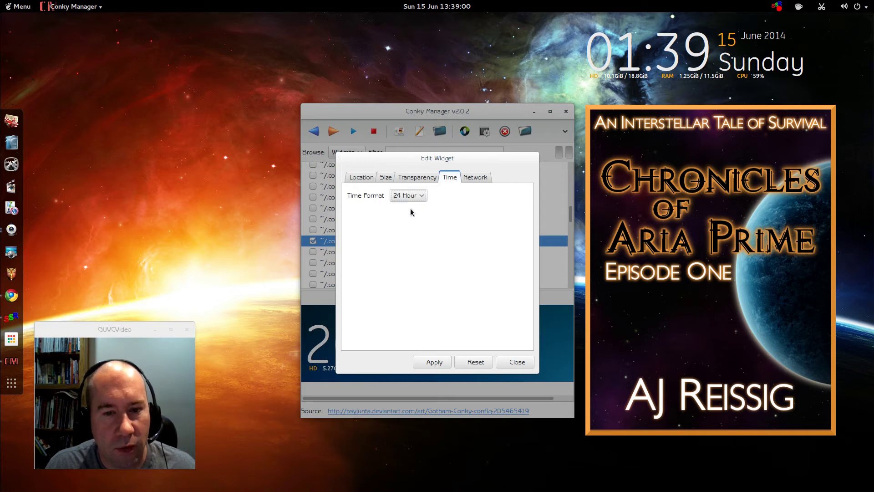
{"action": "left_click", "coordinate": [427, 363]}
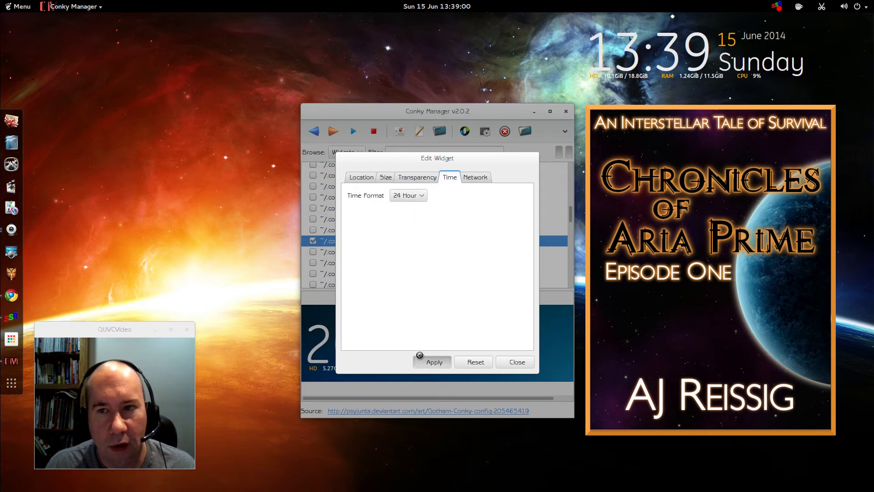
{"action": "left_click", "coordinate": [475, 180]}
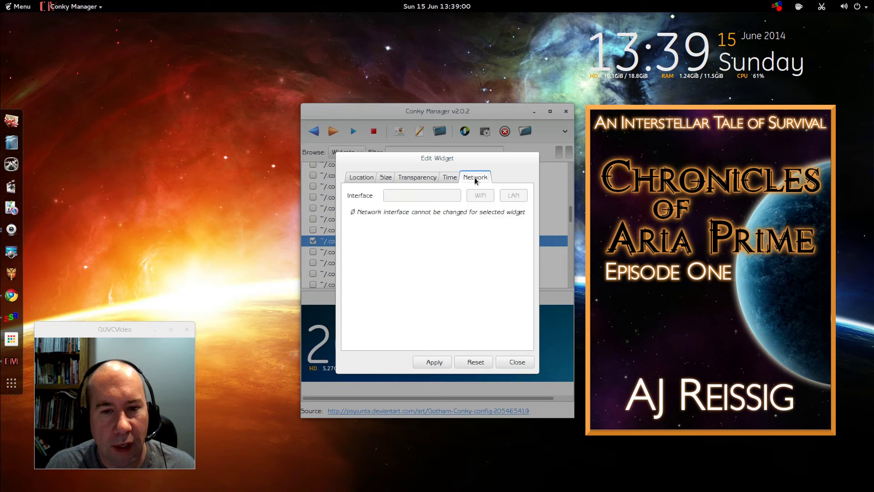
{"action": "left_click", "coordinate": [365, 178]}
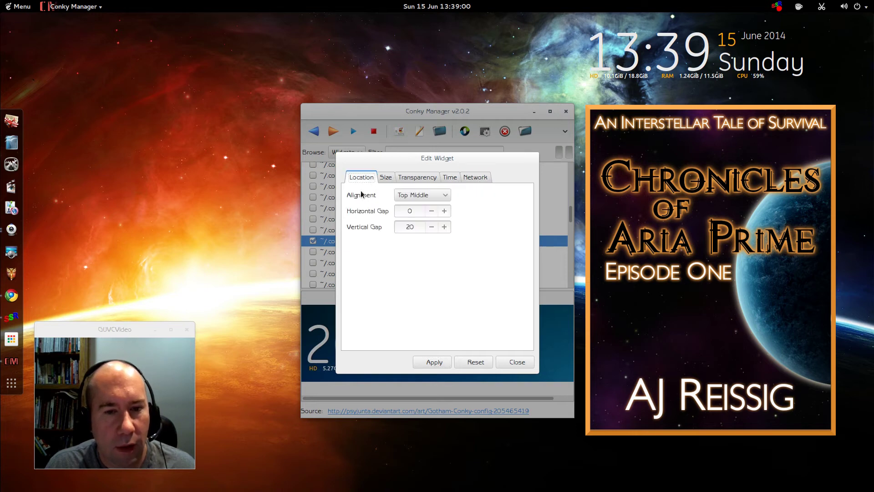
{"action": "left_click", "coordinate": [514, 361]}
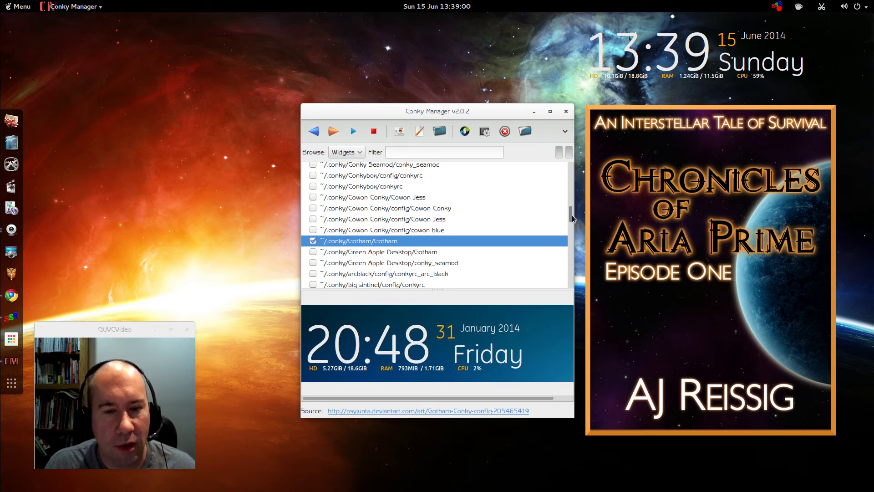
{"action": "scroll", "coordinate": [572, 218], "scroll_direction": "down", "scroll_amount": 3}
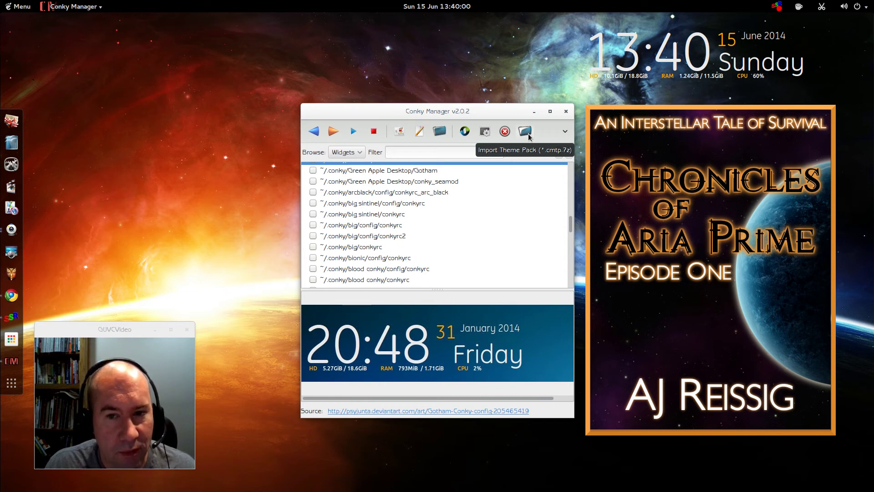
Start and cancel Import Theme Pack, then close Conky Manager.
{"action": "left_click", "coordinate": [530, 137]}
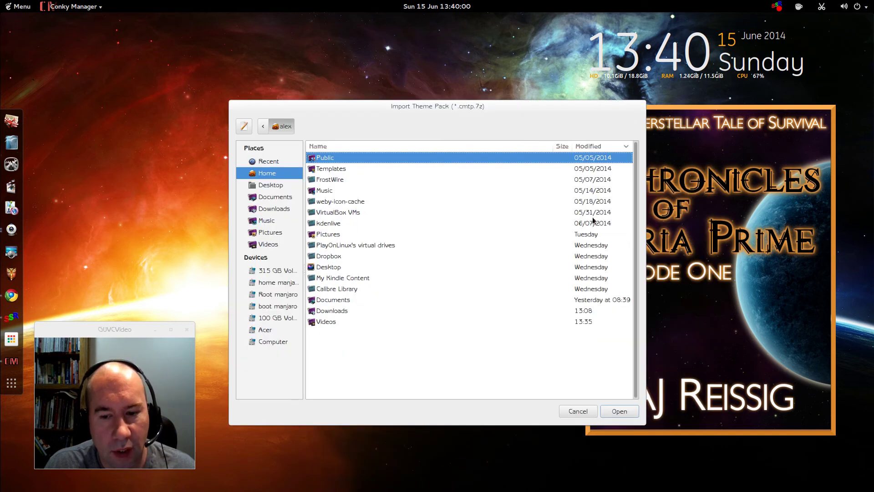
{"action": "left_click", "coordinate": [567, 412]}
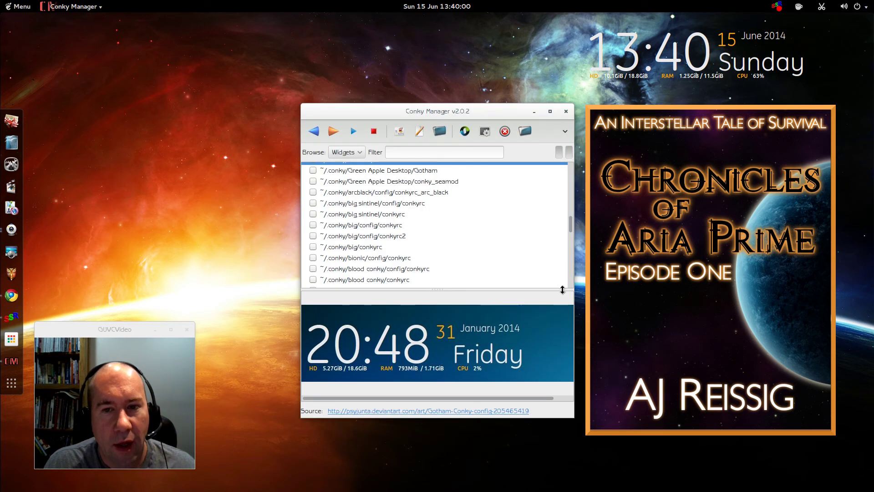
{"action": "left_click", "coordinate": [566, 112]}
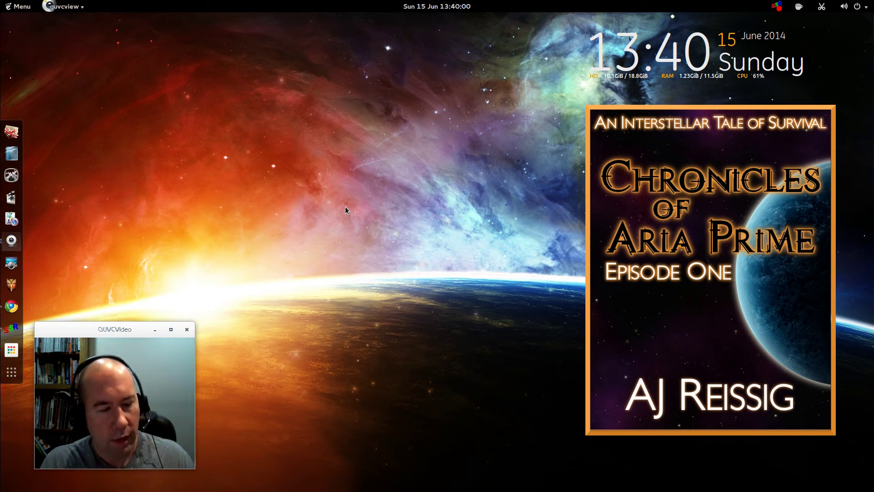
Open Files at the Home folder and enable Show Hidden Files to reveal .conky.
{"action": "key", "text": "super"}
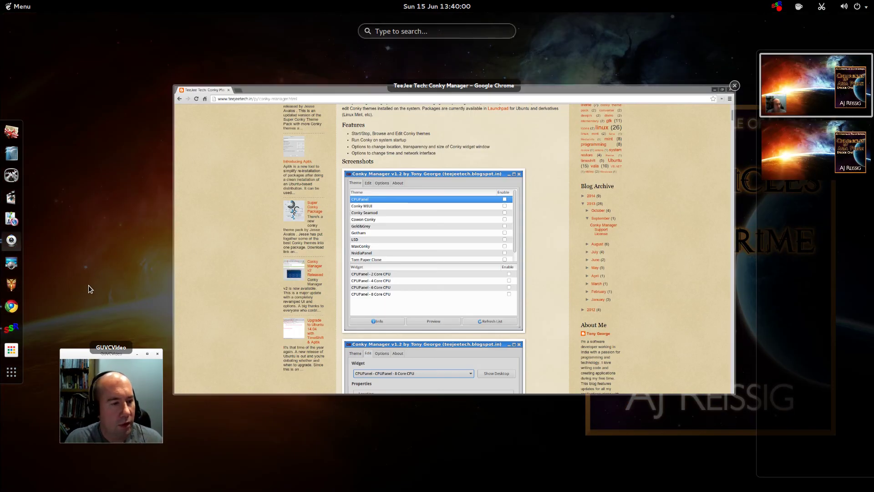
{"action": "left_click", "coordinate": [8, 286]}
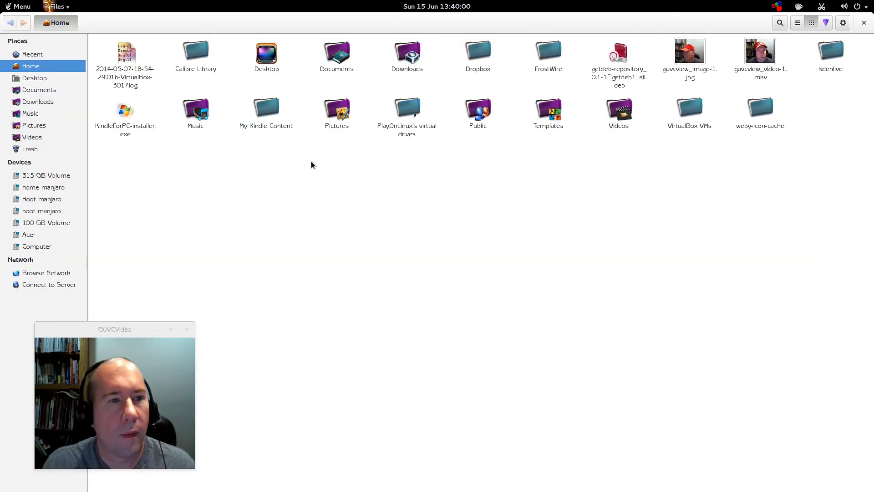
{"action": "left_click", "coordinate": [43, 77]}
{"action": "left_click", "coordinate": [40, 67]}
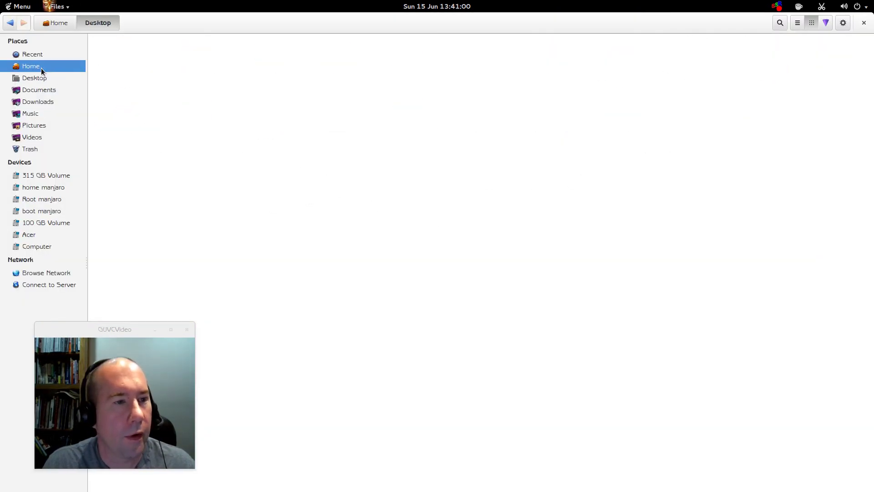
{"action": "left_click", "coordinate": [826, 23]}
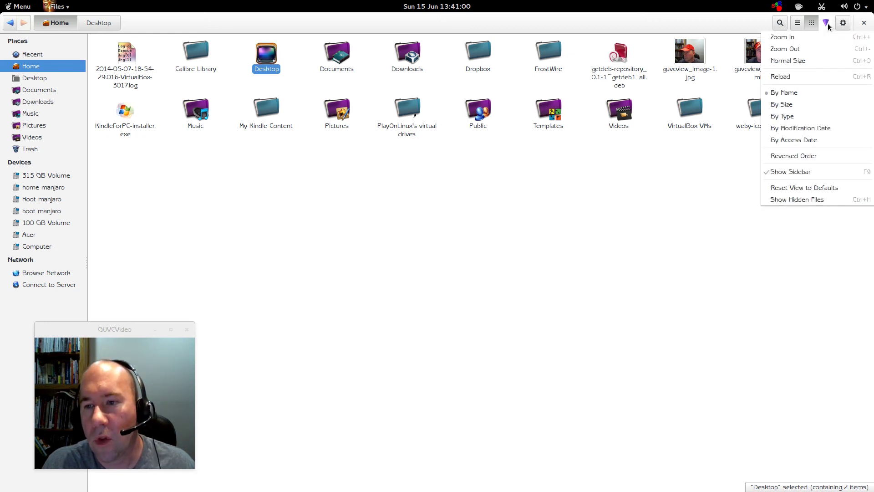
{"action": "left_click", "coordinate": [805, 201]}
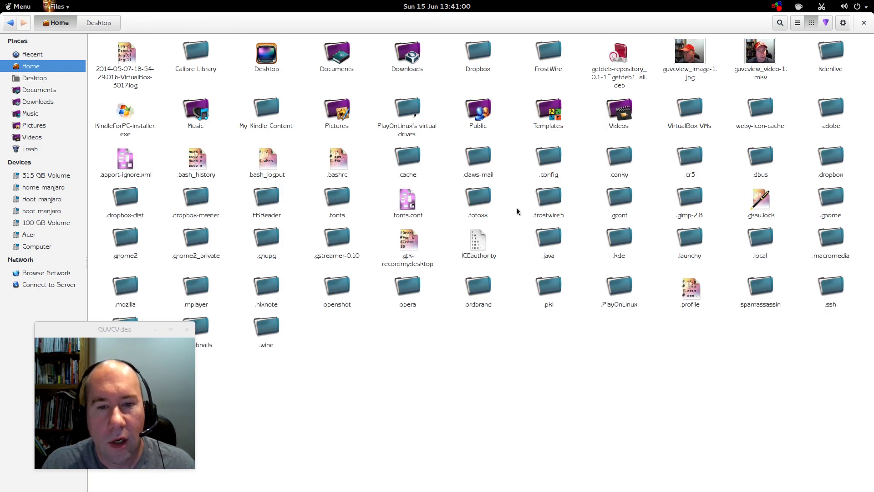
Open the .conky folder in Home to list the Gotham, CPUPanel and fonts theme folders.
{"action": "double_click", "coordinate": [629, 160]}
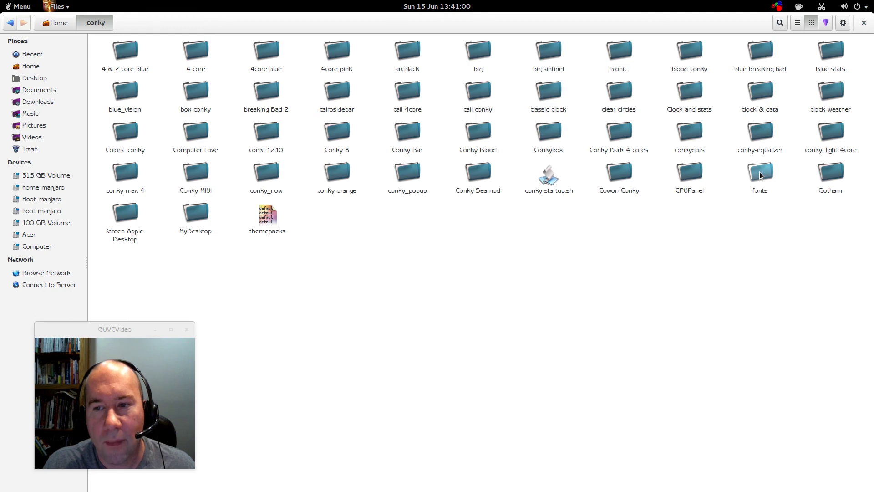
{"action": "double_click", "coordinate": [761, 175]}
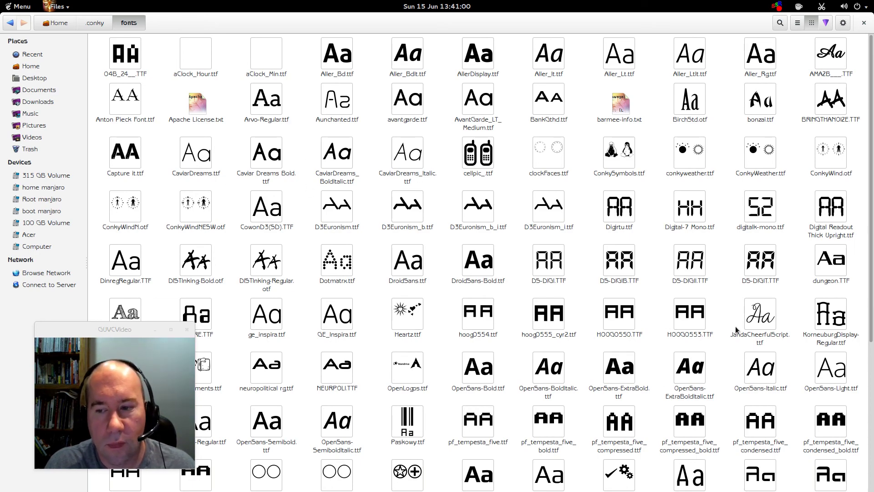
{"action": "scroll", "coordinate": [734, 327], "scroll_direction": "down", "scroll_amount": 5}
{"action": "scroll", "coordinate": [619, 261], "scroll_direction": "up", "scroll_amount": 5}
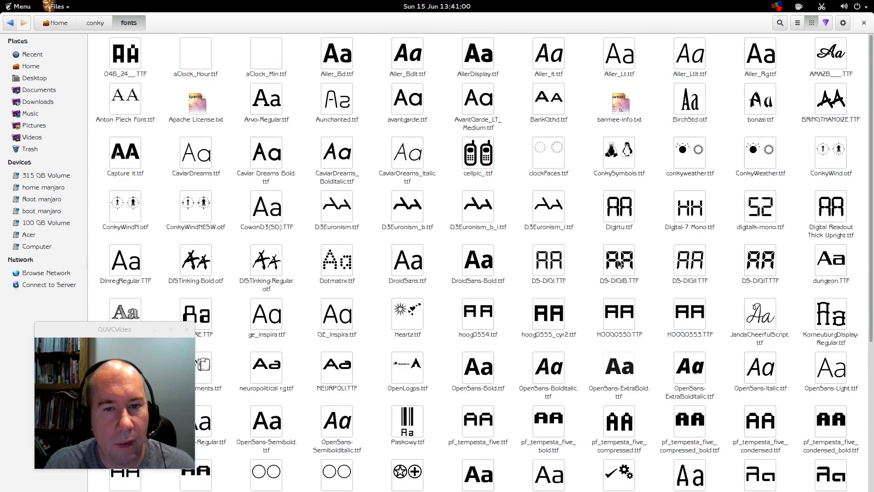
{"action": "scroll", "coordinate": [623, 260], "scroll_direction": "down", "scroll_amount": 4}
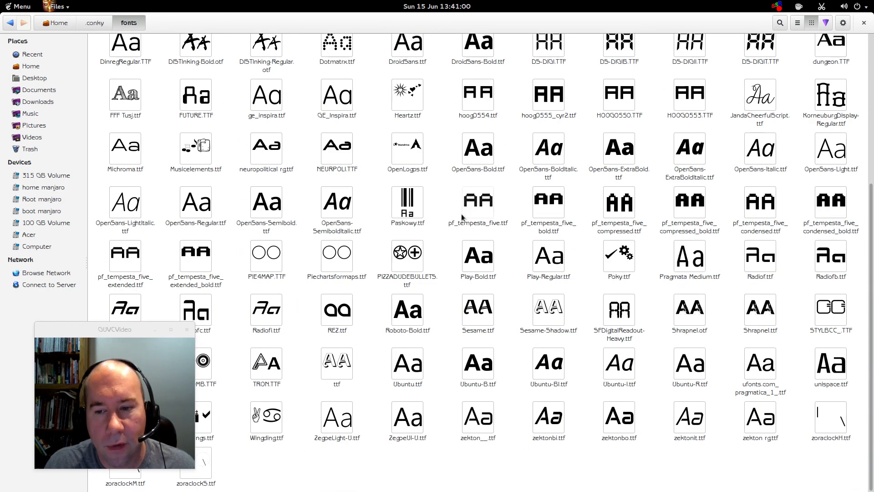
{"action": "scroll", "coordinate": [669, 301], "scroll_direction": "up", "scroll_amount": 1}
{"action": "scroll", "coordinate": [669, 302], "scroll_direction": "up", "scroll_amount": 1}
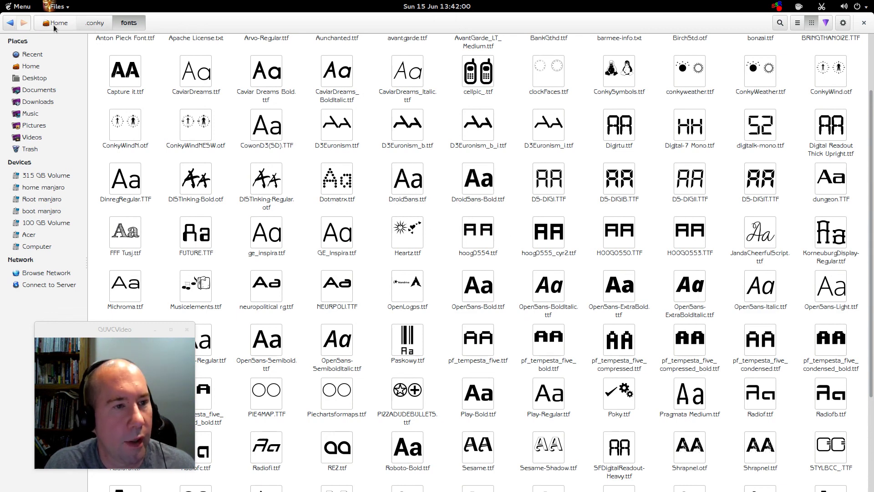
{"action": "left_click", "coordinate": [94, 23]}
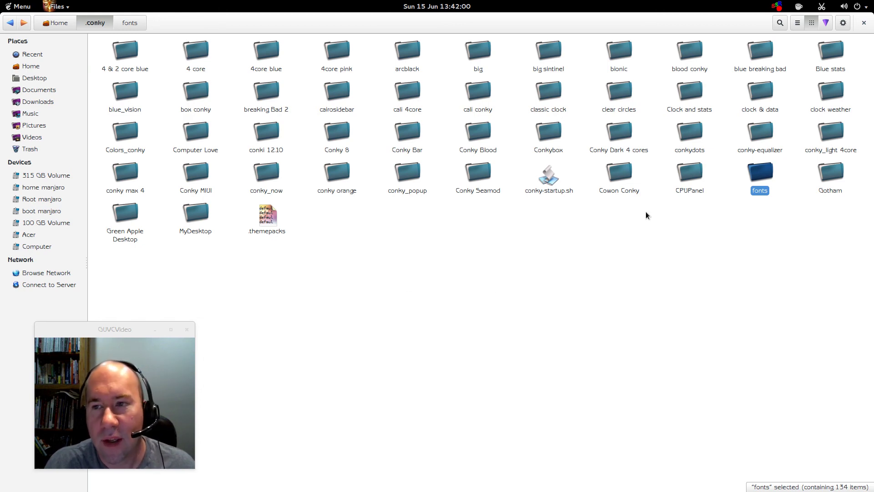
Close the Files window so the desktop shows the Gotham clock reading 13:42.
{"action": "left_click", "coordinate": [863, 23]}
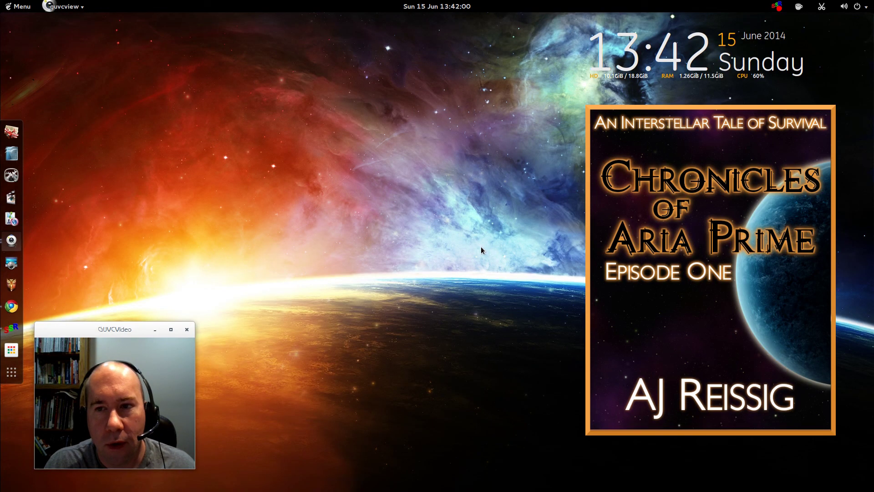